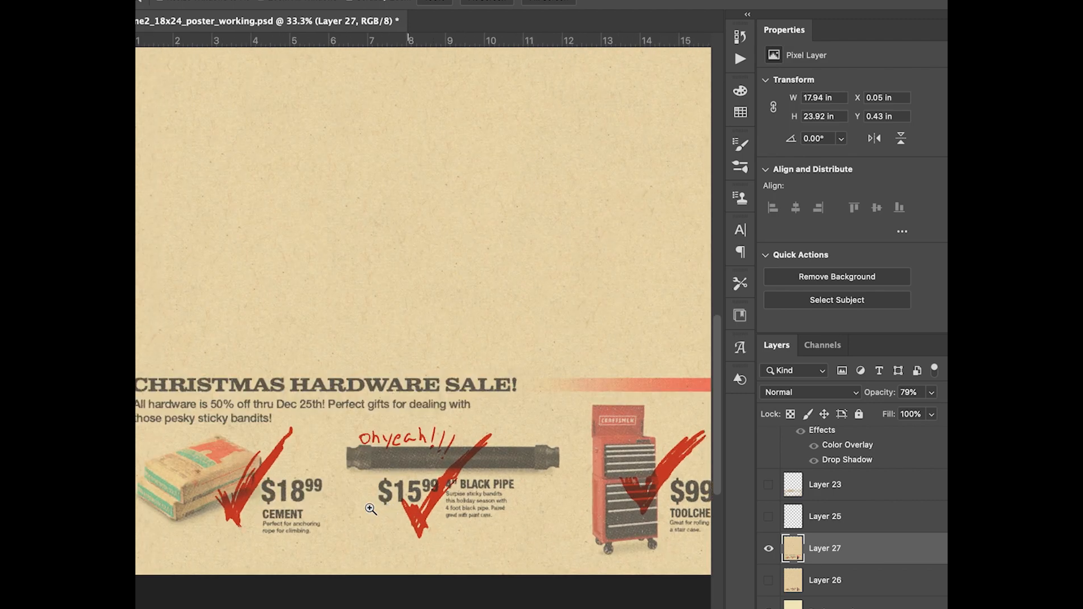
# Step: Turn on the visibility of the paper-aging layers Layer 25 and Layer 23 above the hardware sale ad
pyautogui.hscroll(2, 370, 509)
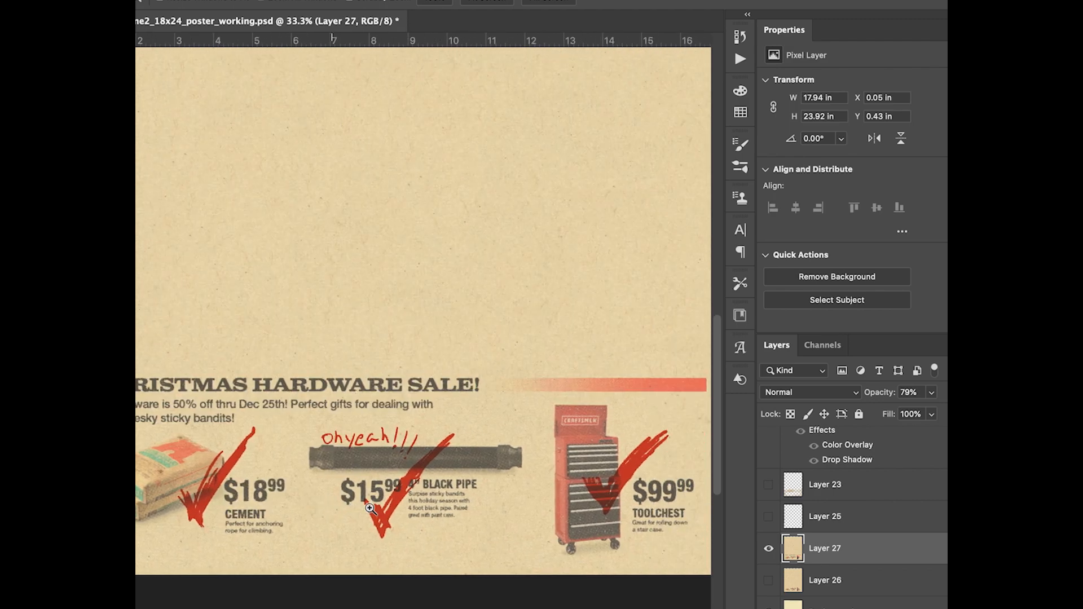
pyautogui.scroll(3, 370, 509)
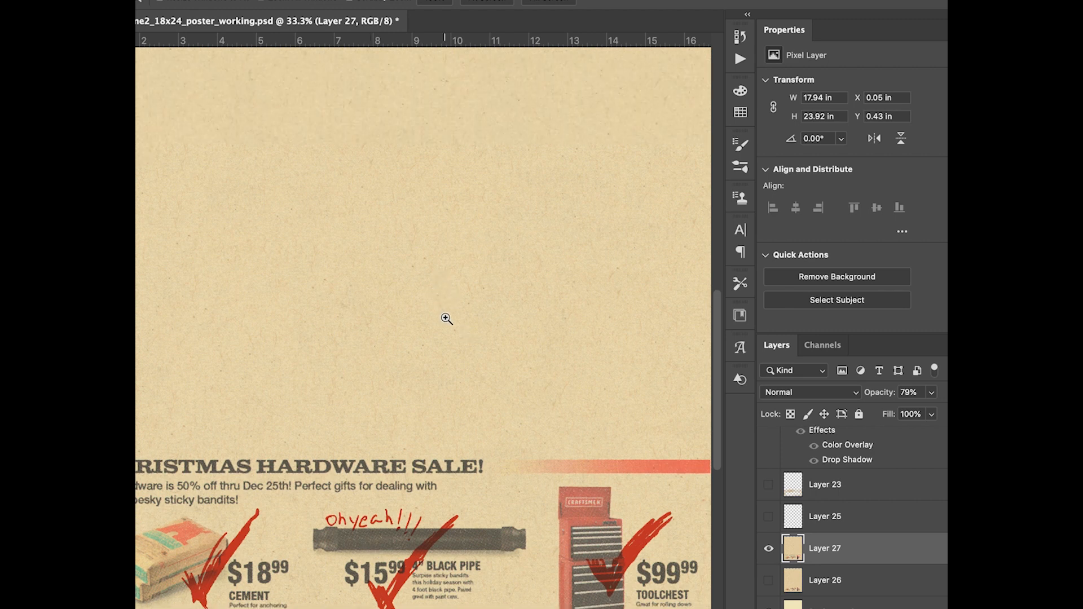
pyautogui.keyDown('alt'); pyautogui.click(573, 380); pyautogui.keyUp('alt')
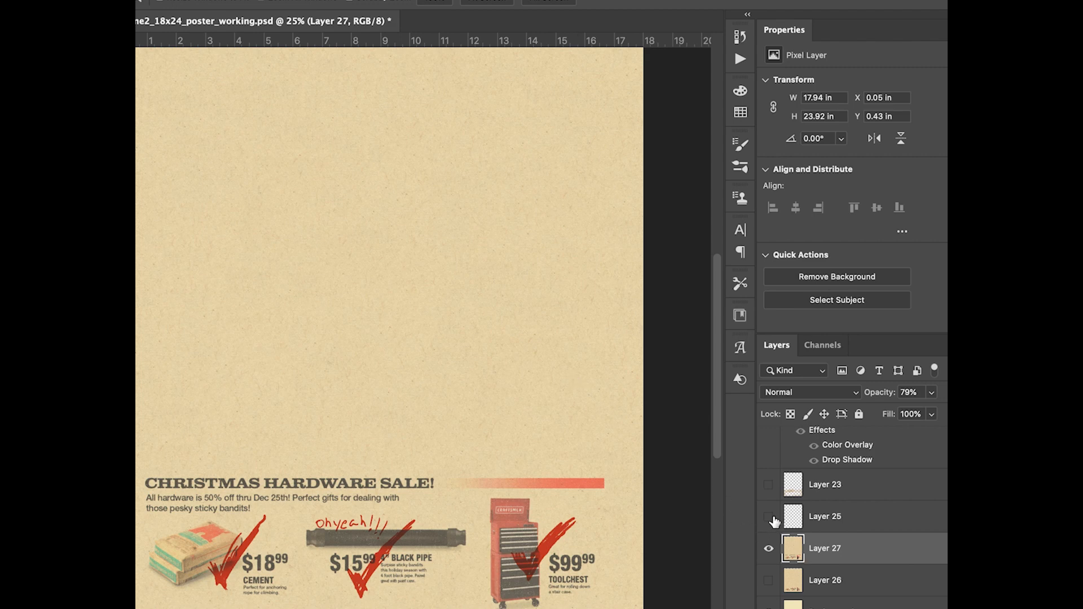
pyautogui.click(848, 522)
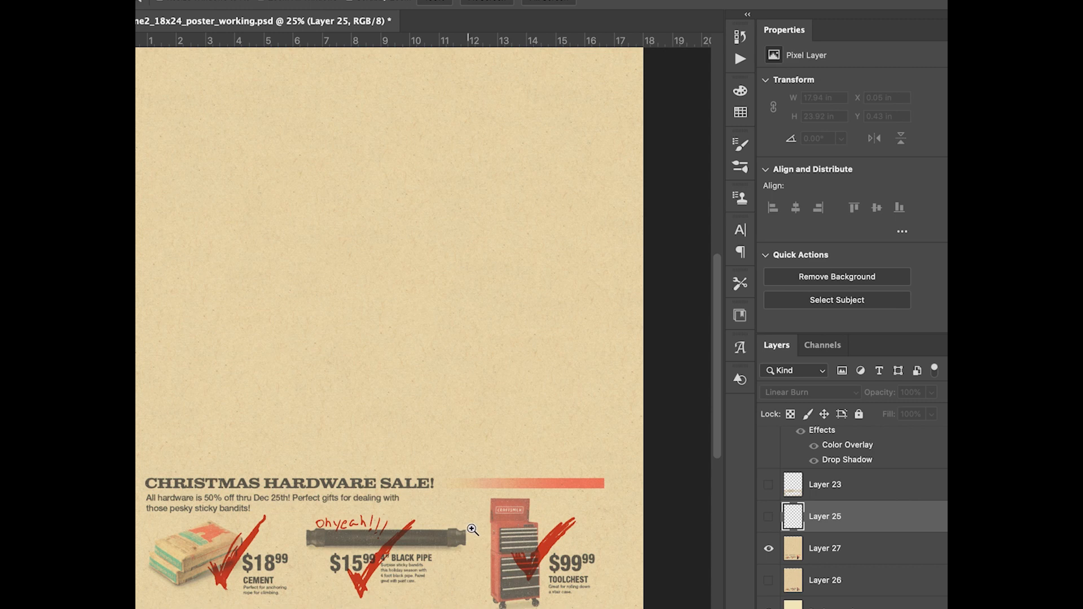
pyautogui.click(769, 517)
pyautogui.click(769, 485)
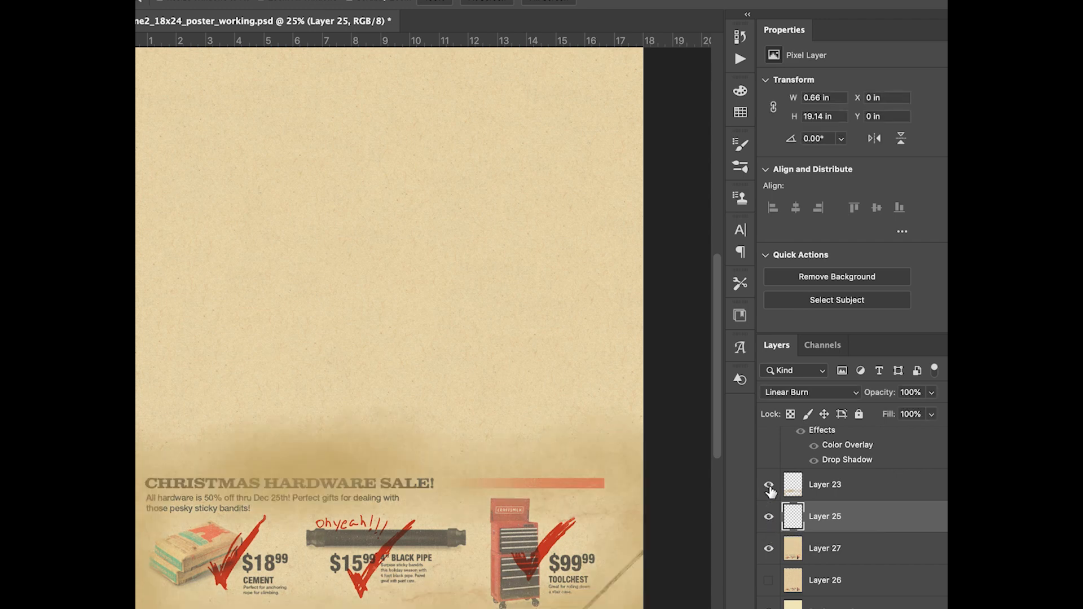
# Step: Make the torn-paper Layer 18 and the evergreen tree photo on Layer 2 visible
pyautogui.hscroll(-3, 592, 487)
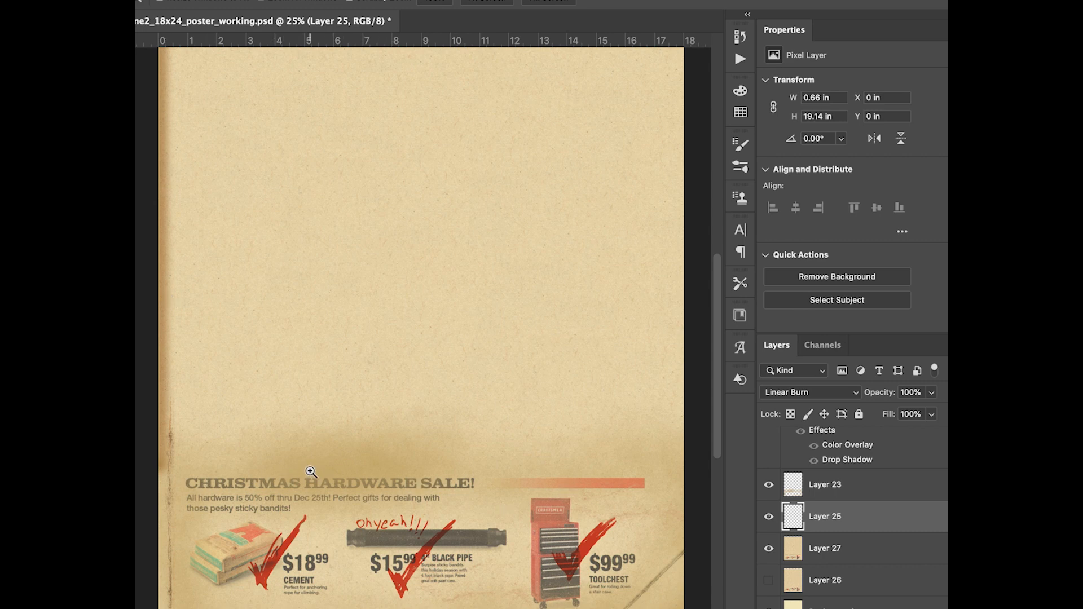
pyautogui.scroll(1, 775, 476)
pyautogui.click(770, 467)
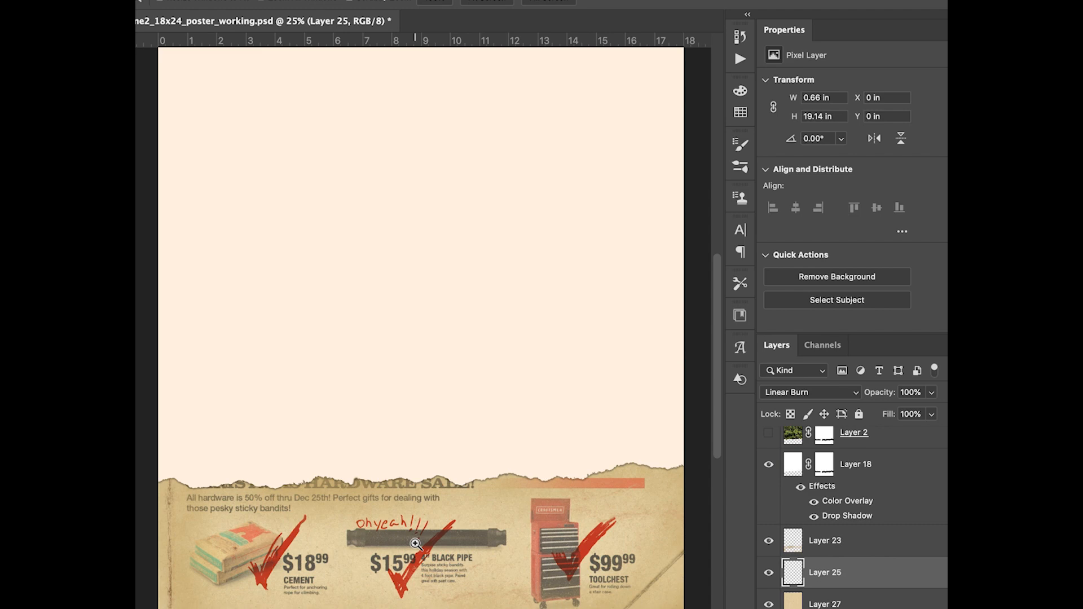
pyautogui.scroll(2, 773, 496)
pyautogui.click(769, 496)
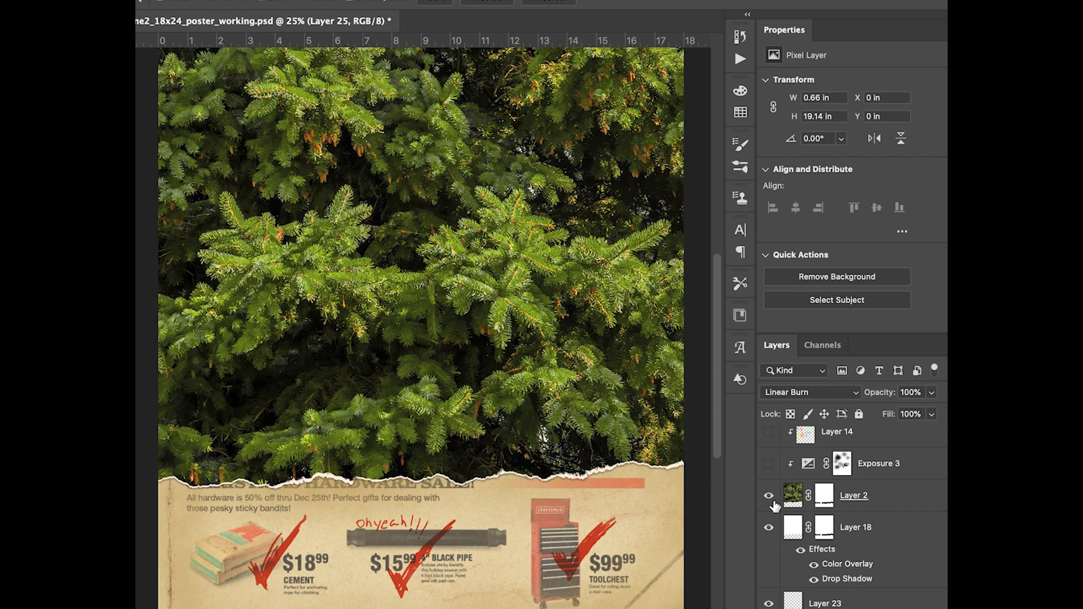
# Step: Turn on the Exposure 3 adjustment and the colored-glow Layer 14 clipped to the tree photo
pyautogui.scroll(3, 572, 347)
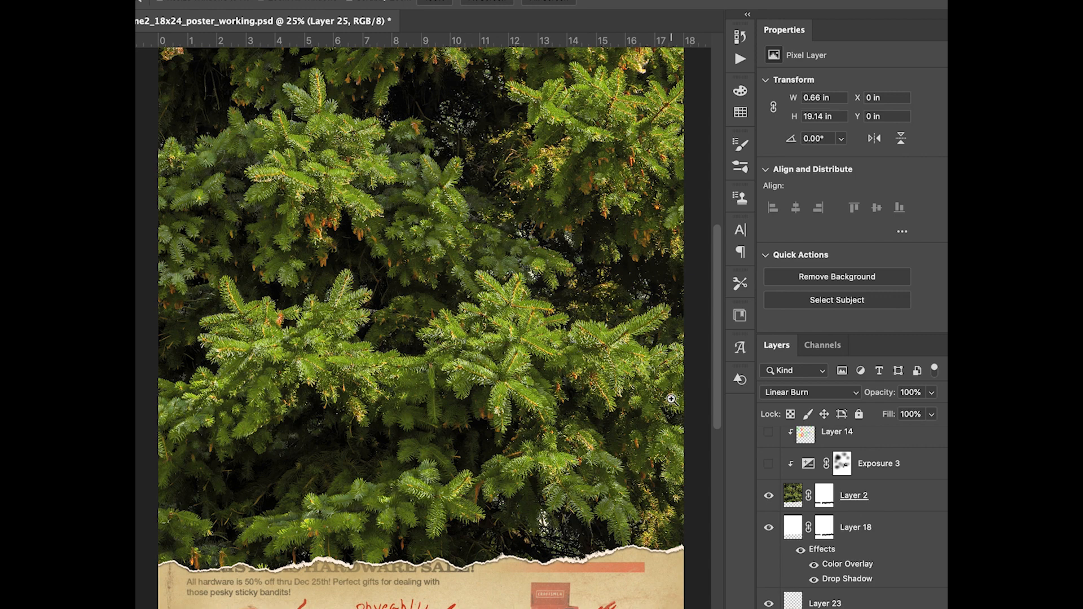
pyautogui.click(767, 464)
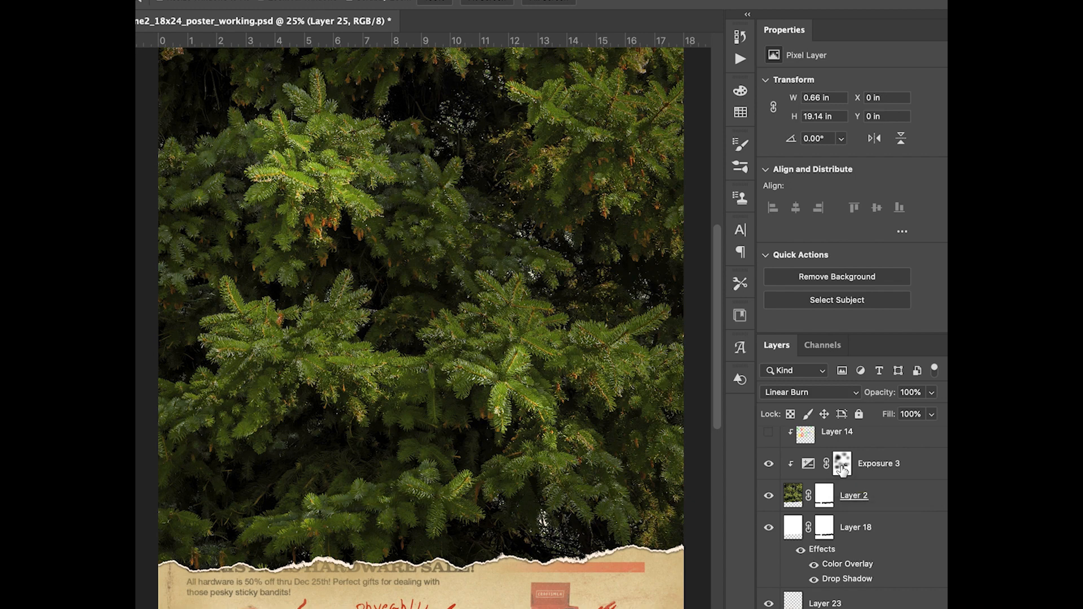
pyautogui.scroll(2, 925, 473)
pyautogui.click(769, 470)
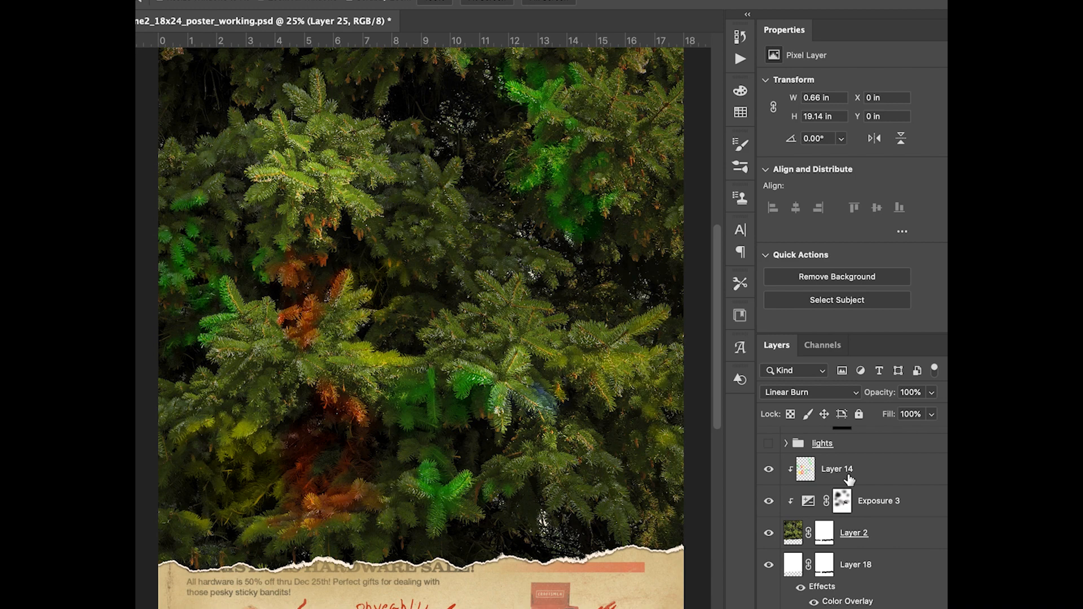
# Step: Show the lights group with the Christmas bulbs and its clipped Exposure 1 adjustment
pyautogui.click(769, 444)
pyautogui.scroll(3, 871, 483)
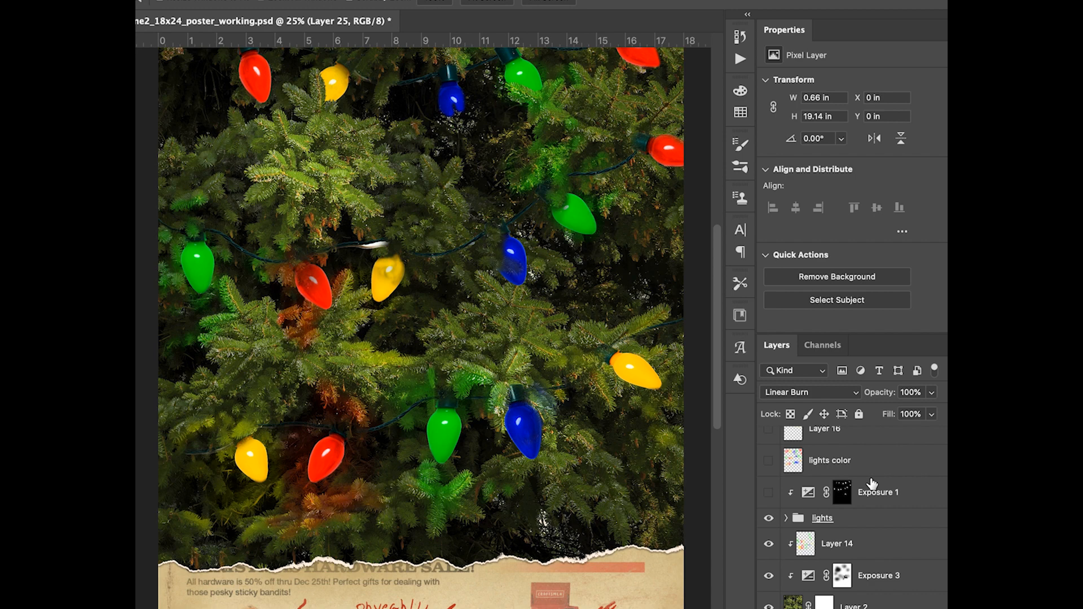
pyautogui.click(769, 492)
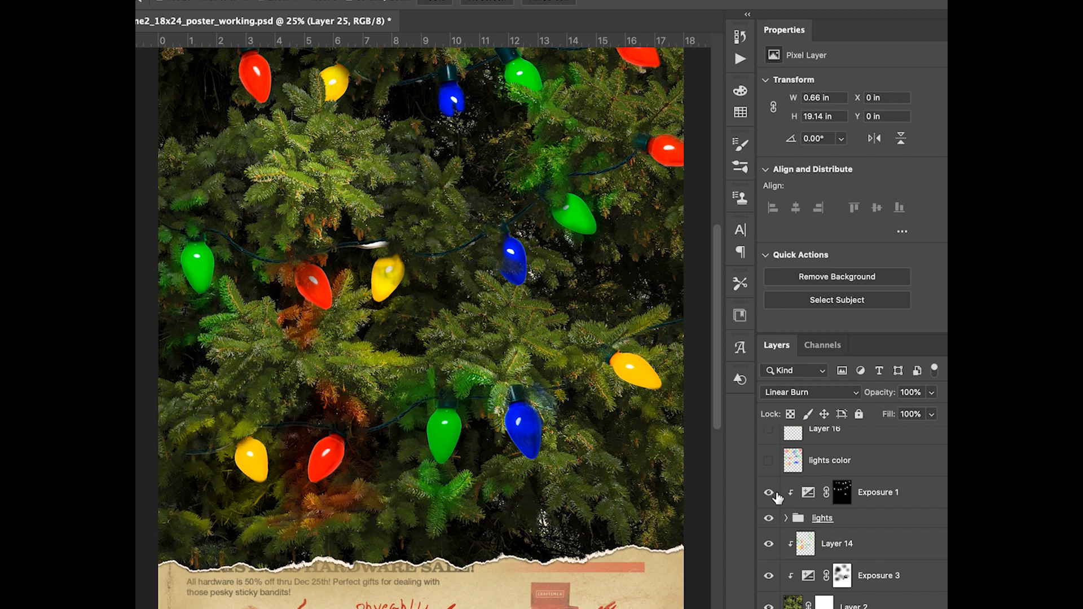
pyautogui.scroll(2, 897, 490)
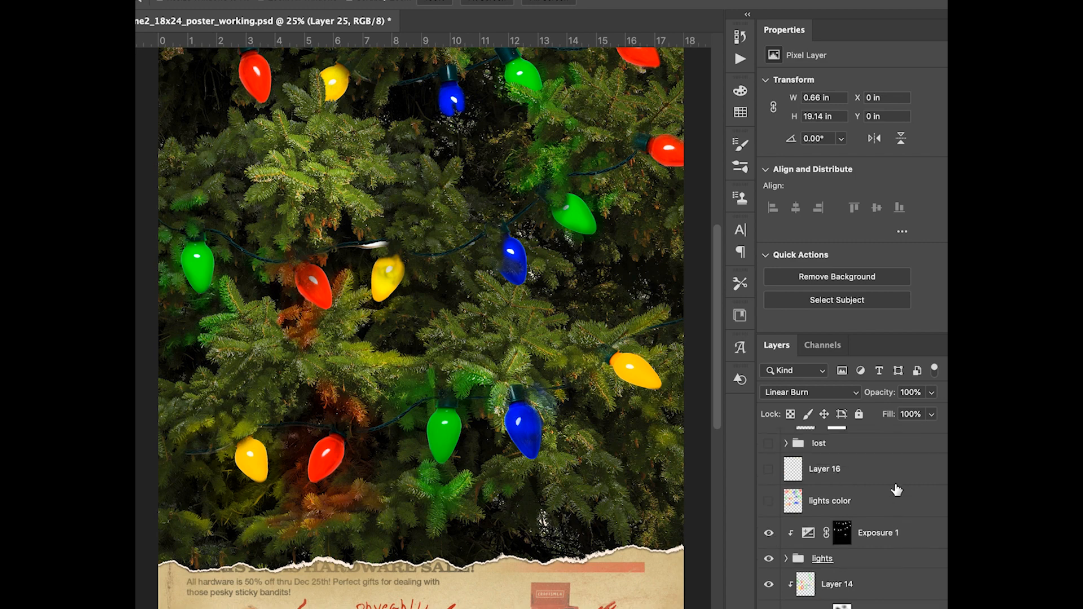
# Step: Make the lights color layer and Layer 16 visible, and select Layer 16
pyautogui.click(768, 502)
pyautogui.click(845, 508)
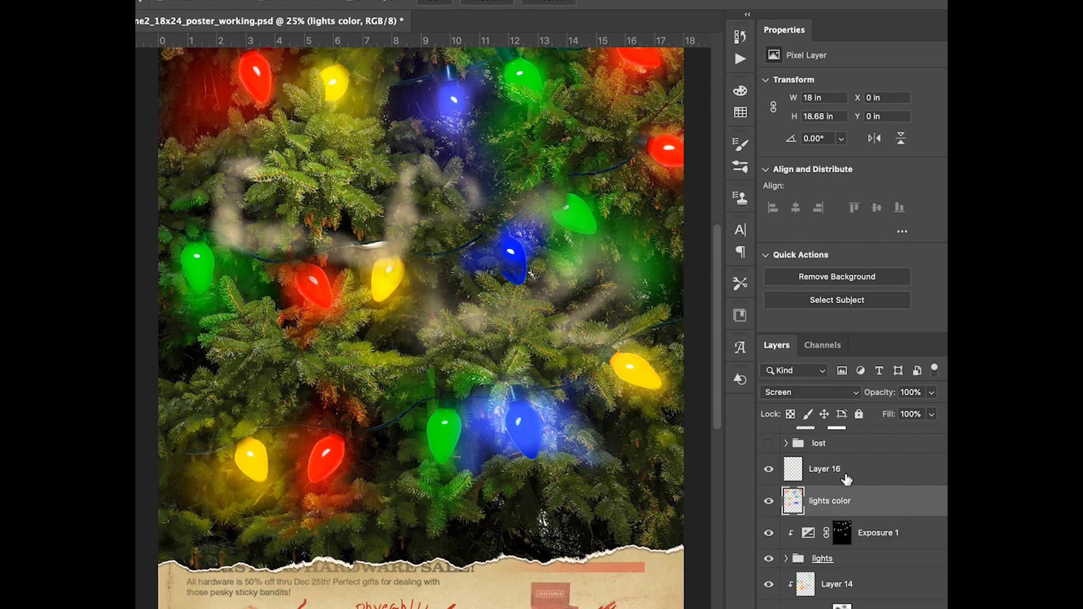
pyautogui.click(846, 479)
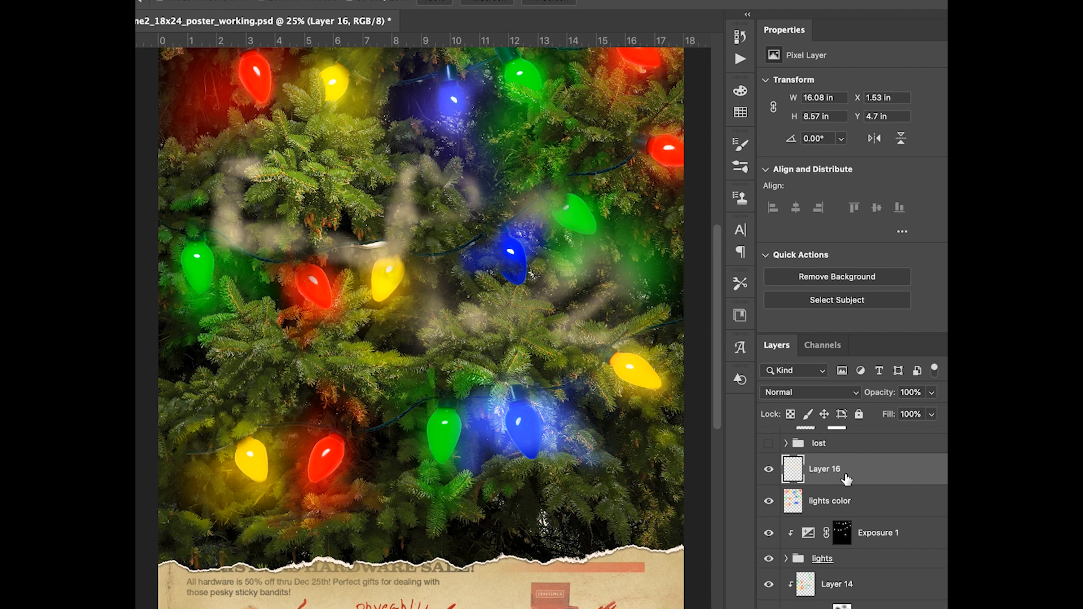
# Step: Show the lost group with the "Lost In New York" tag and the ornament hook layer
pyautogui.click(768, 443)
pyautogui.scroll(3, 841, 472)
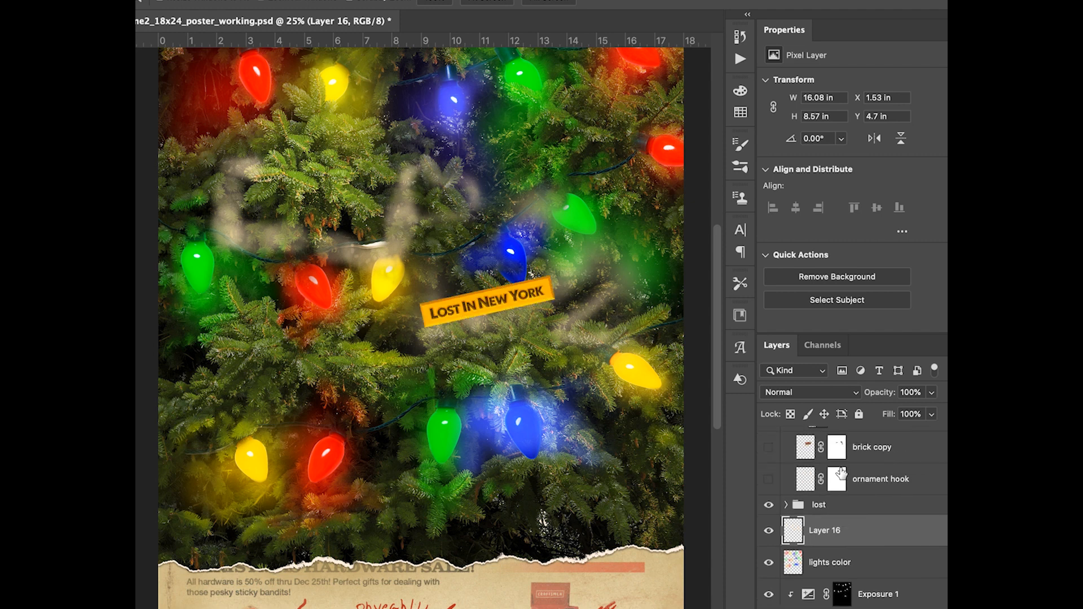
pyautogui.click(854, 508)
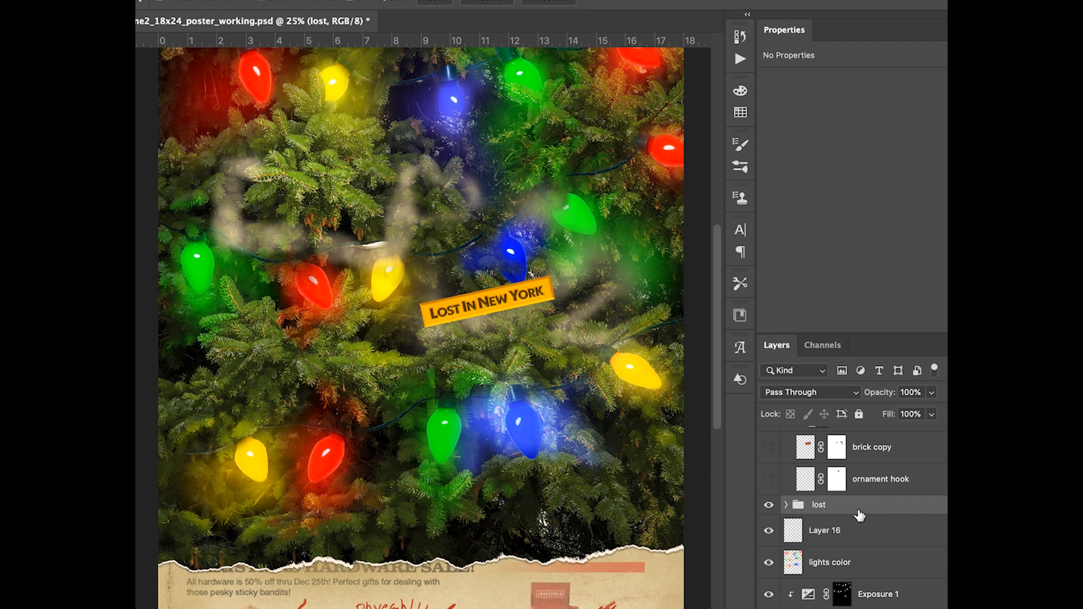
pyautogui.click(768, 479)
# Step: Toggle the brick copy layer to compare the ornament, leave it visible, and select it
pyautogui.scroll(2, 772, 482)
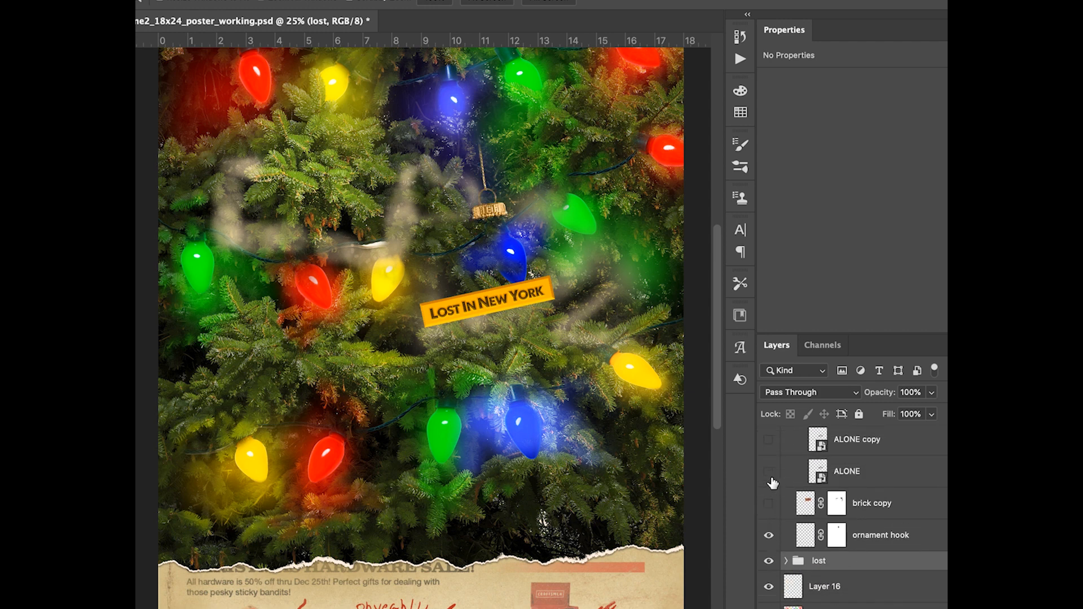
pyautogui.click(769, 506)
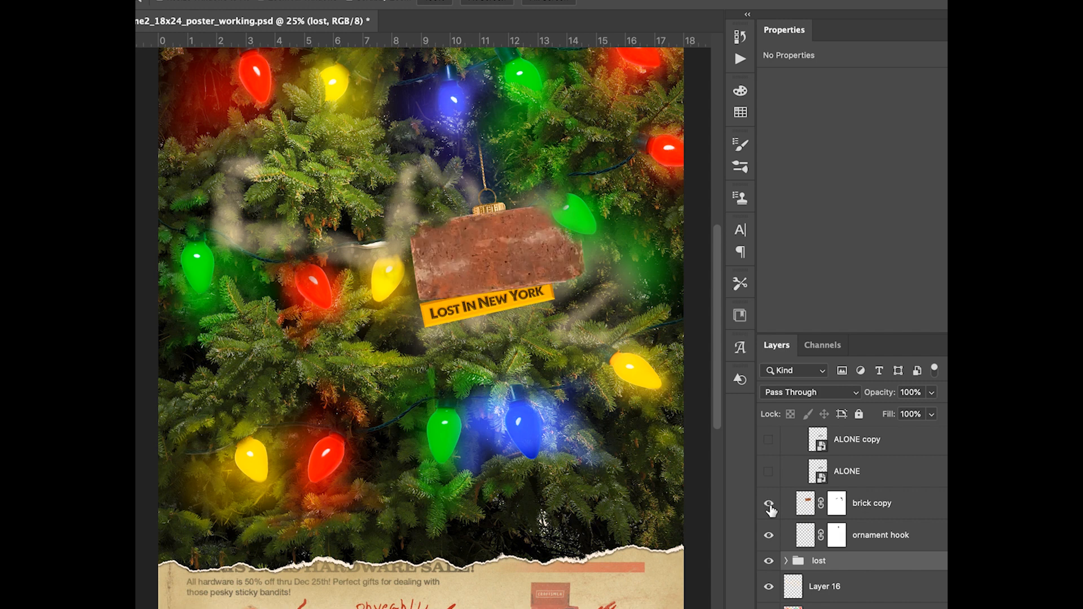
pyautogui.click(770, 503)
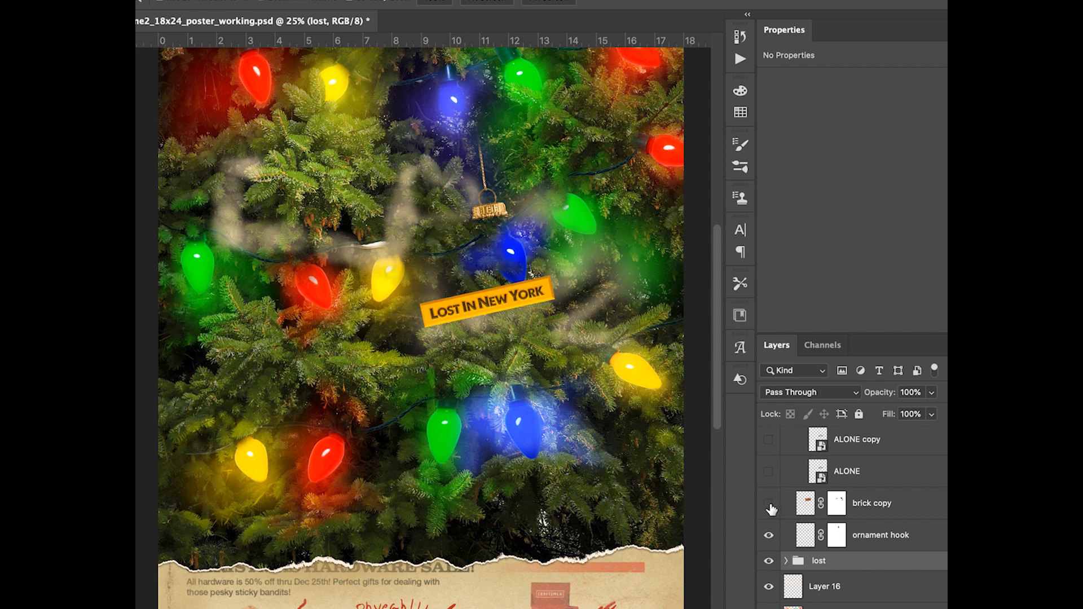
pyautogui.click(770, 505)
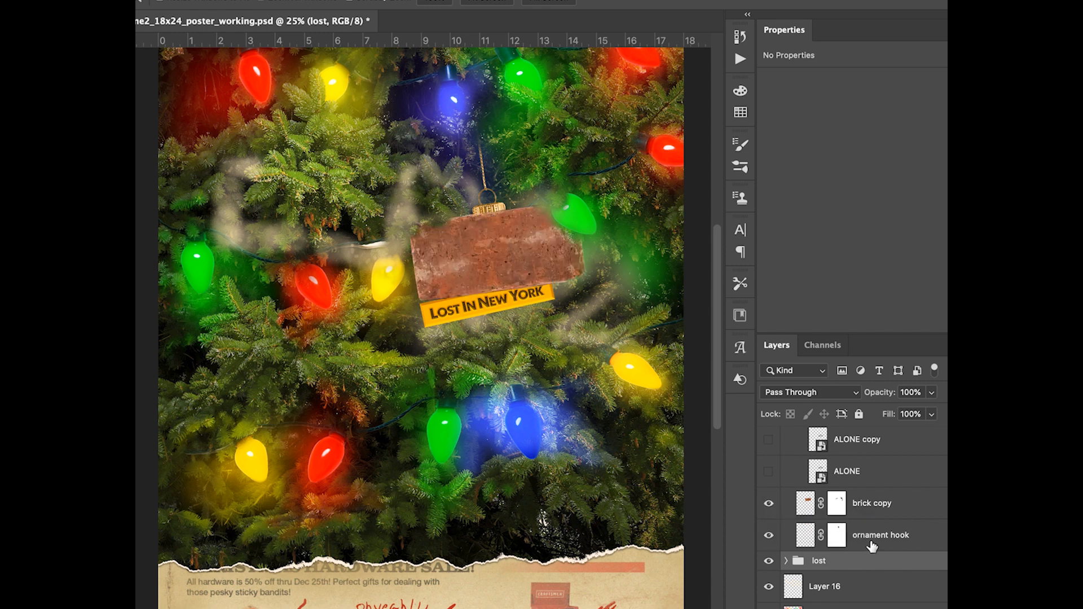
pyautogui.click(884, 503)
# Step: Show the ALONE and ALONE copy lettering layers on the brick, and collapse the outer ALONE group
pyautogui.click(769, 472)
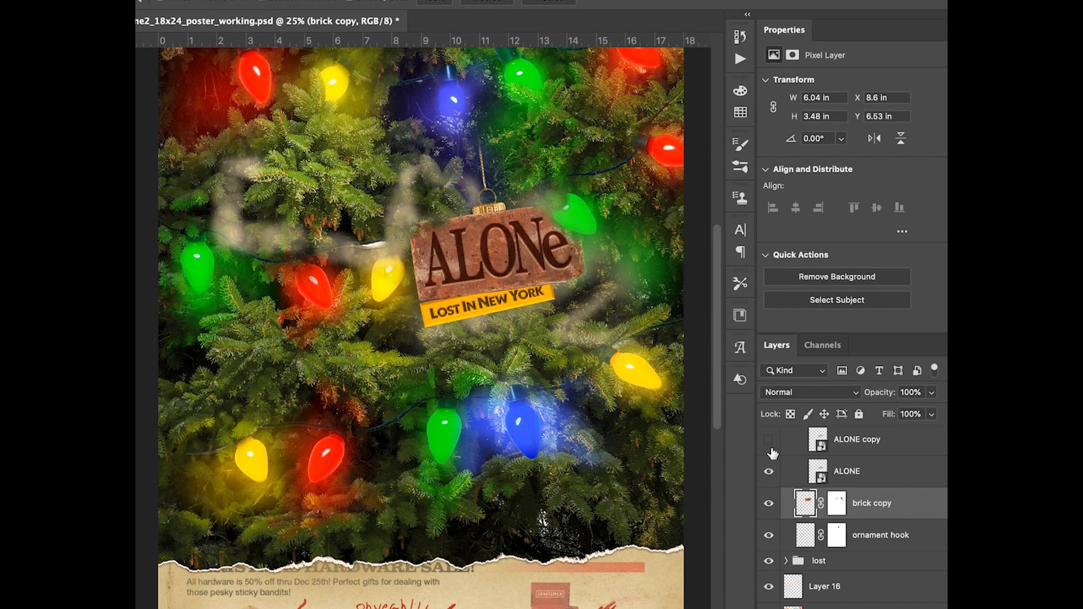
pyautogui.click(773, 445)
pyautogui.scroll(2, 773, 446)
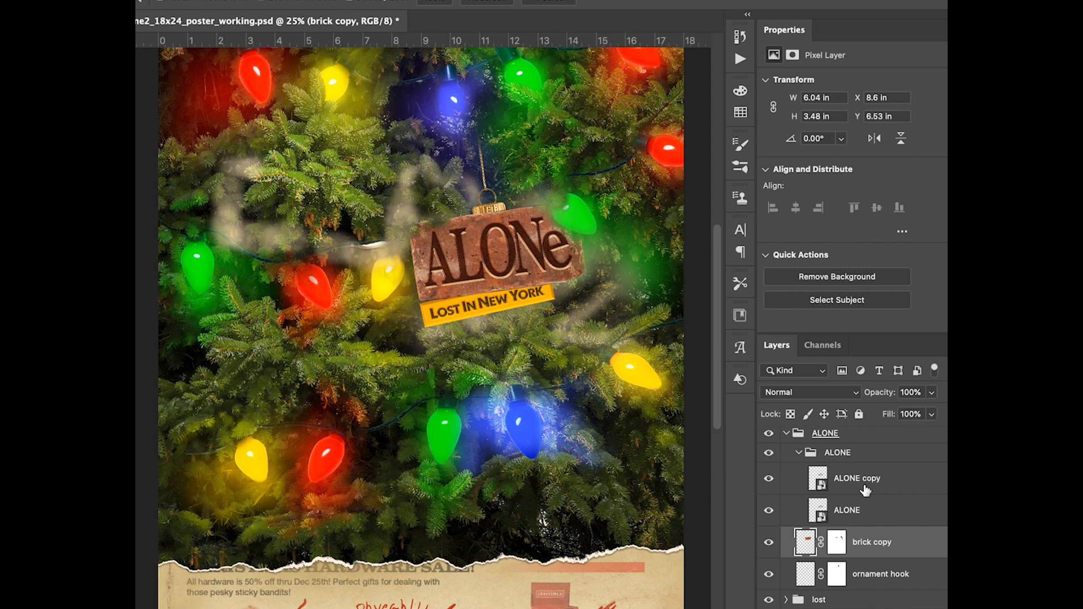
pyautogui.click(788, 438)
# Step: Turn on Layer 8 clipped to the ALONE group, and the 2 group with its clipped Layer 9
pyautogui.scroll(3, 810, 469)
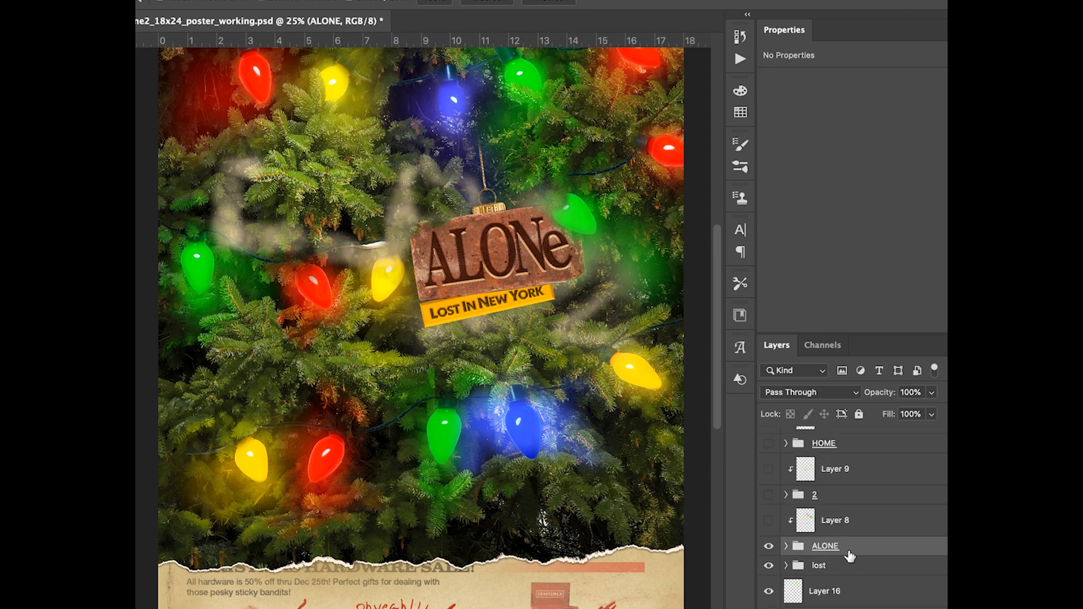
pyautogui.click(769, 521)
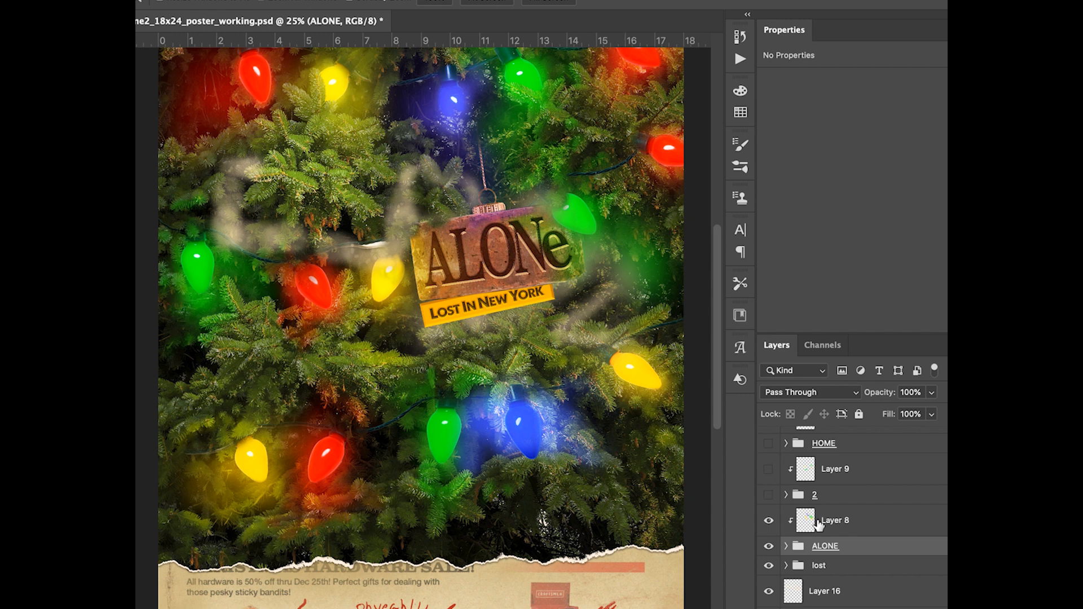
pyautogui.click(769, 495)
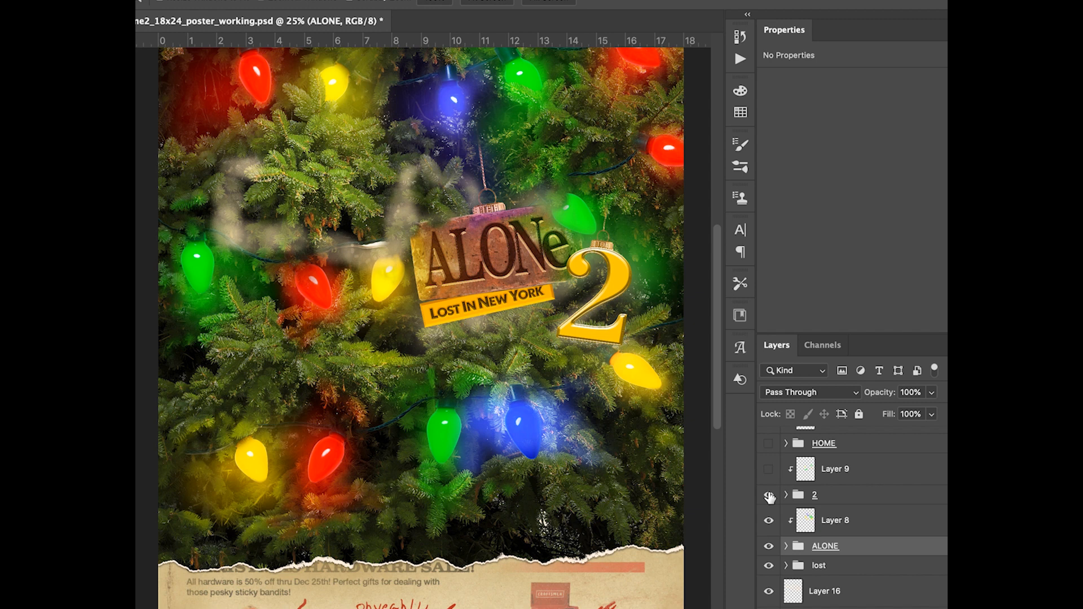
pyautogui.click(857, 499)
pyautogui.click(769, 469)
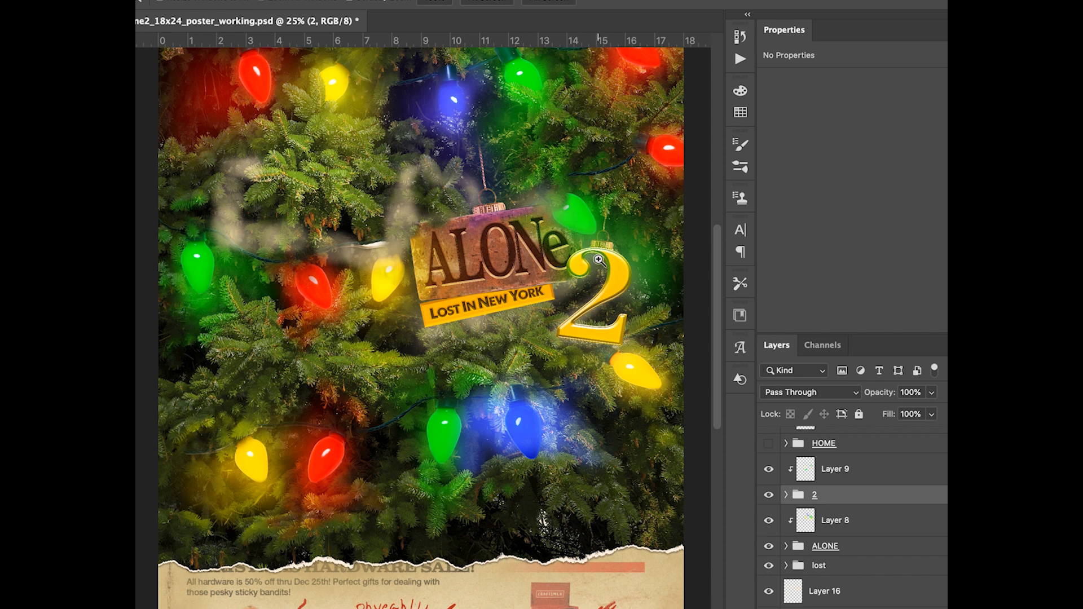
# Step: Show the HOME brick group and its clipped color Layer 7
pyautogui.scroll(2, 863, 496)
pyautogui.click(768, 483)
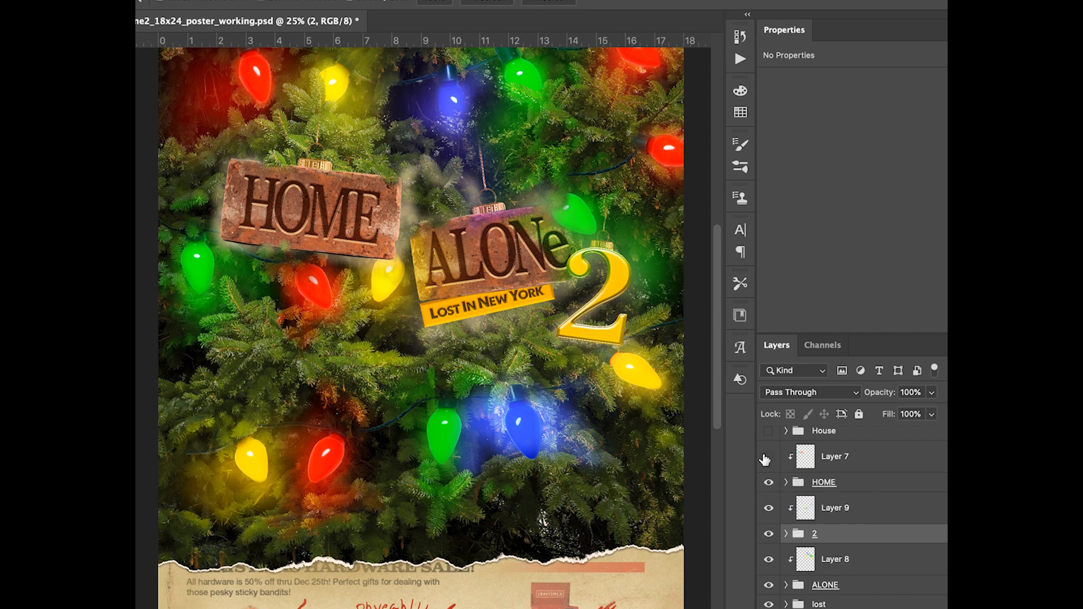
pyautogui.click(768, 458)
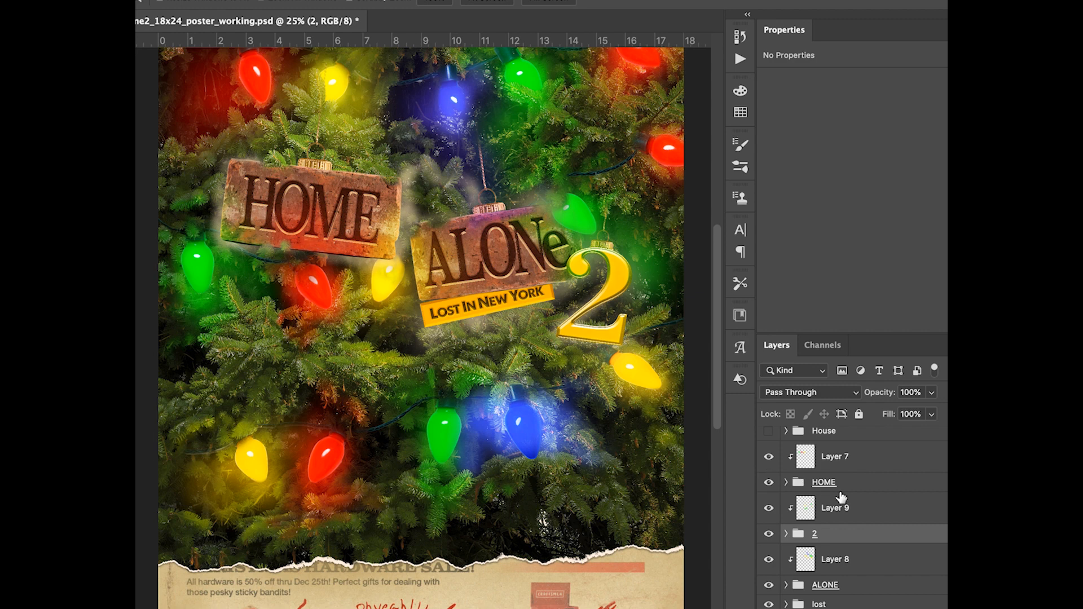
# Step: Make the House and turtledoves ornament groups visible, along with Layer 11 clipped to the doves
pyautogui.scroll(2, 768, 466)
pyautogui.click(769, 470)
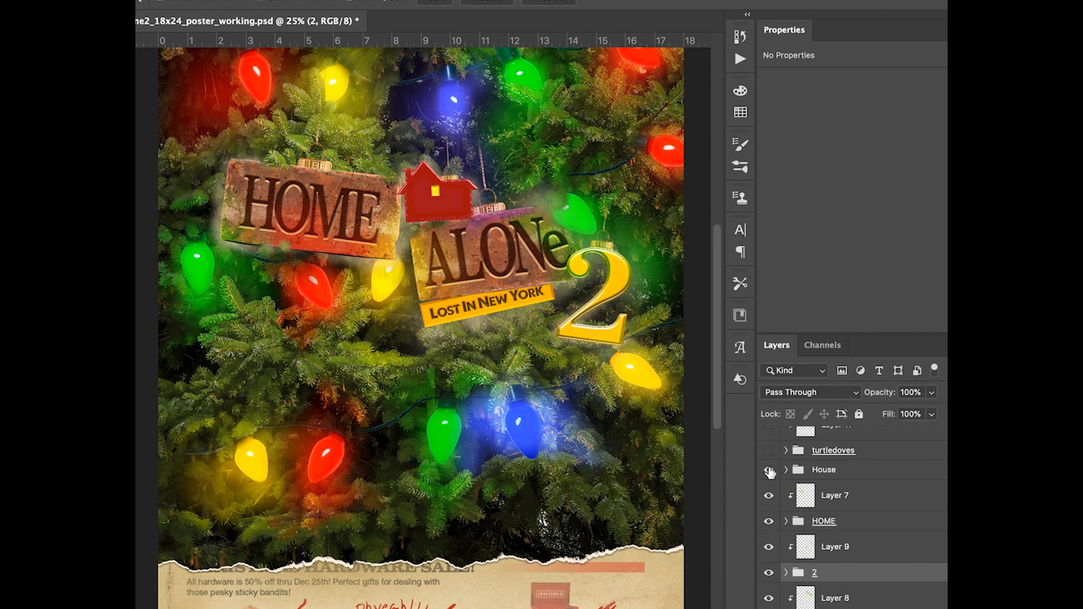
pyautogui.scroll(2, 770, 471)
pyautogui.click(769, 490)
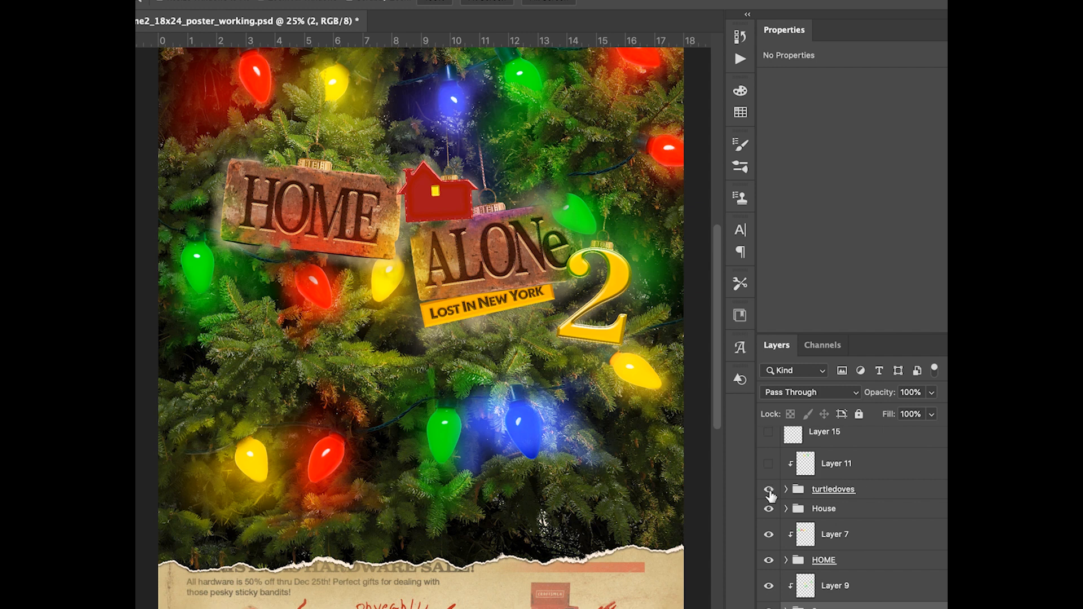
pyautogui.scroll(1, 601, 336)
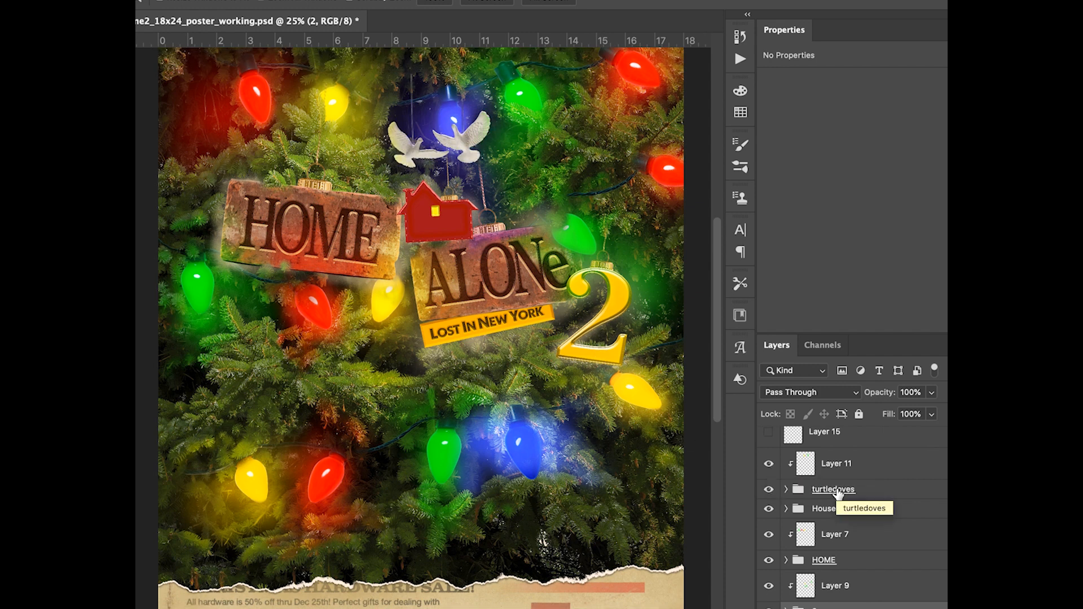
# Step: Turn on Layer 15 and the talkboy ornament group
pyautogui.scroll(1, 838, 494)
pyautogui.click(769, 450)
pyautogui.scroll(3, 867, 488)
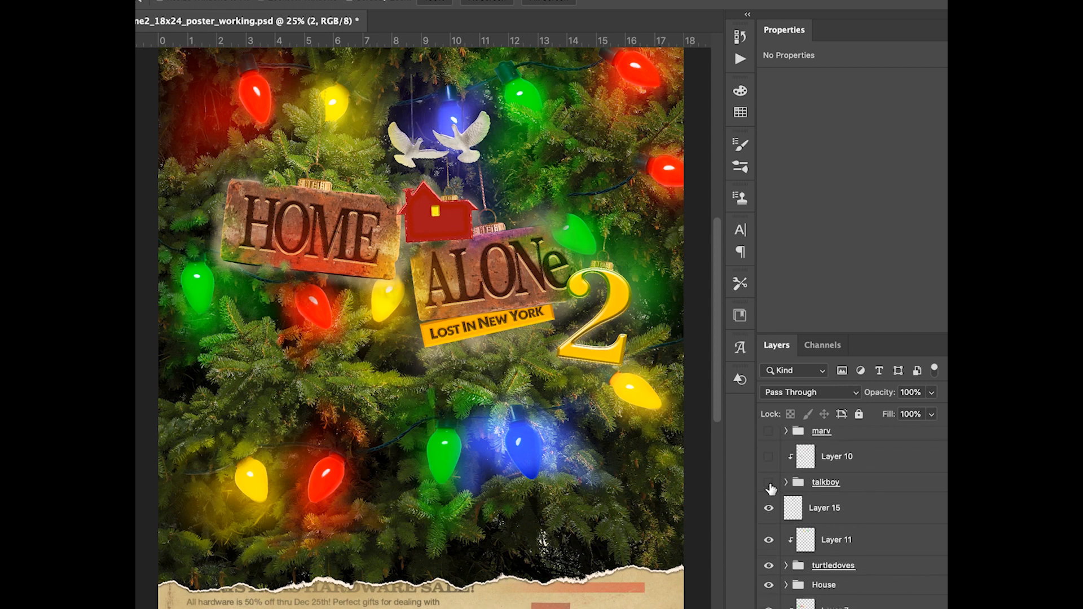
pyautogui.click(769, 483)
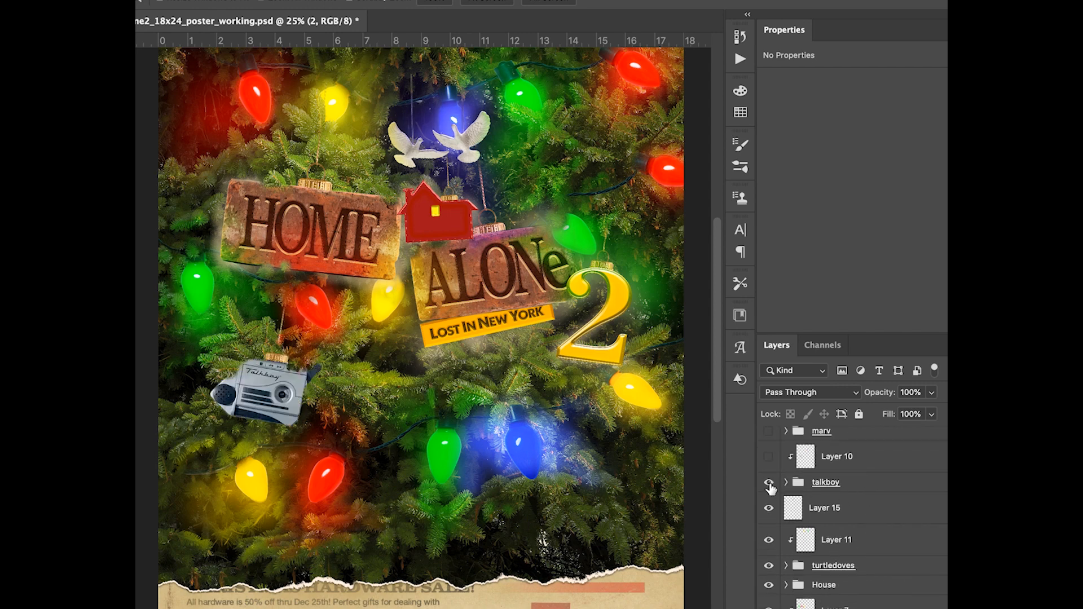
# Step: Turn on Layer 10 clipped to the talkboy group, and the marv group with its clipped Layer 12 copy
pyautogui.click(251, 391)
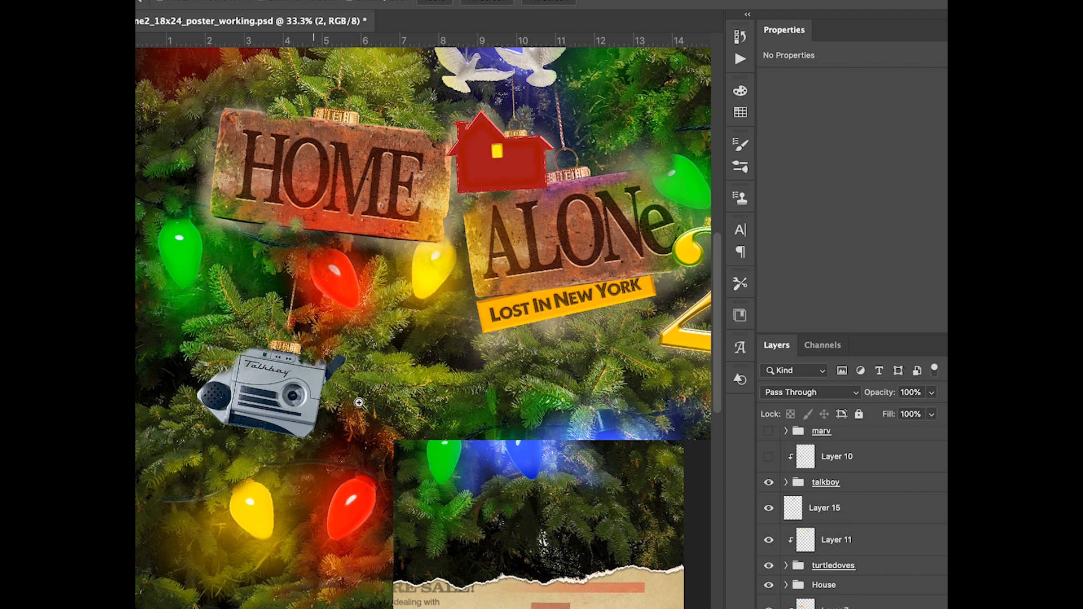
pyautogui.moveTo(768, 431); pyautogui.dragTo(769, 457)
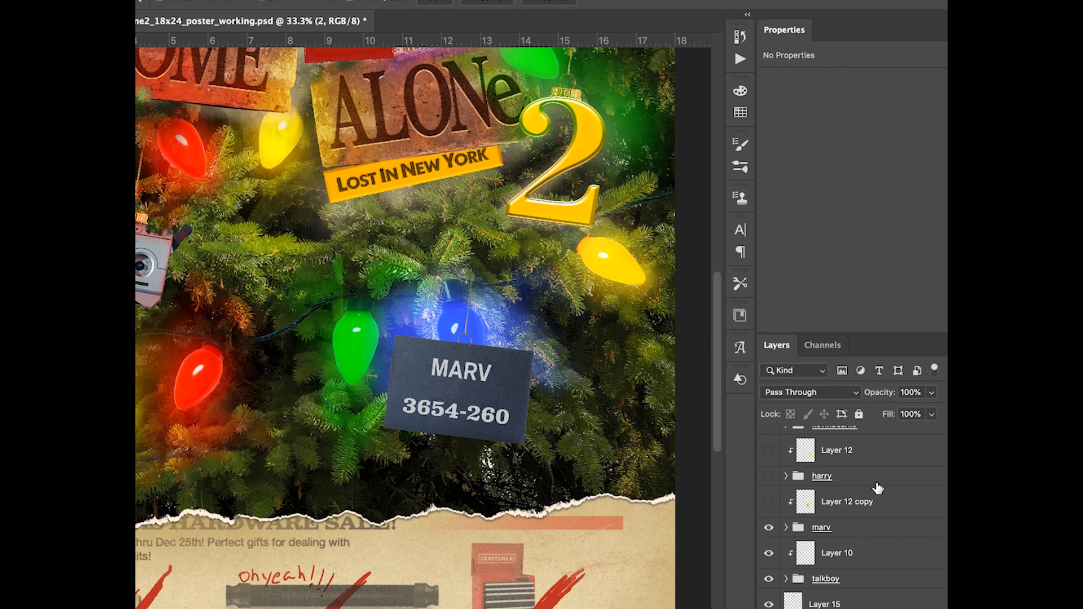
pyautogui.click(770, 504)
# Step: Show the harry group with its clipped Layer 12, and the kevinbeanie group with its clipped Layer 13
pyautogui.click(769, 476)
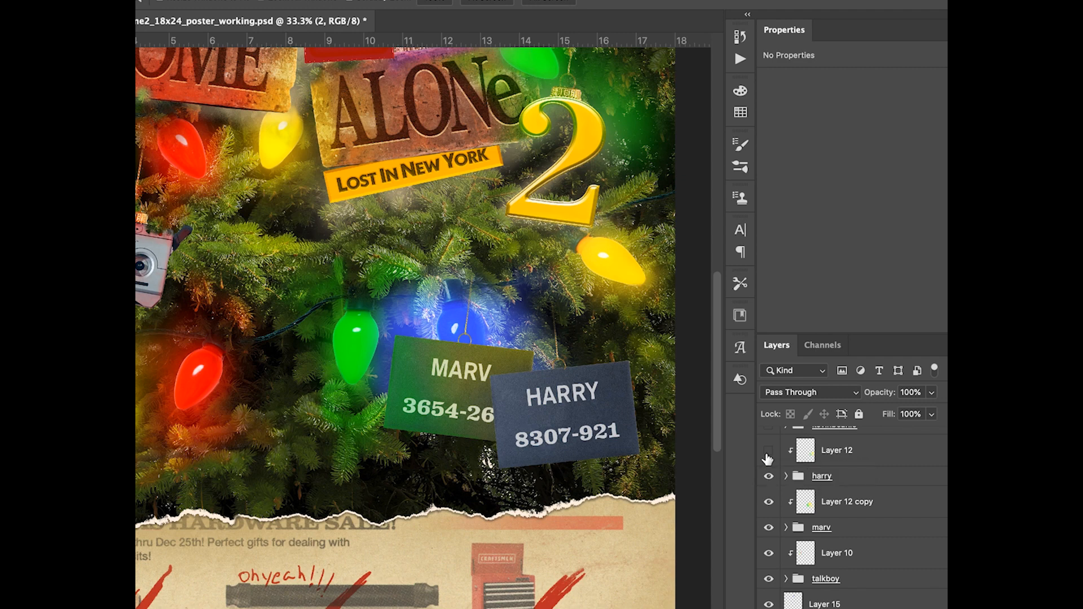
pyautogui.click(767, 453)
pyautogui.scroll(3, 869, 497)
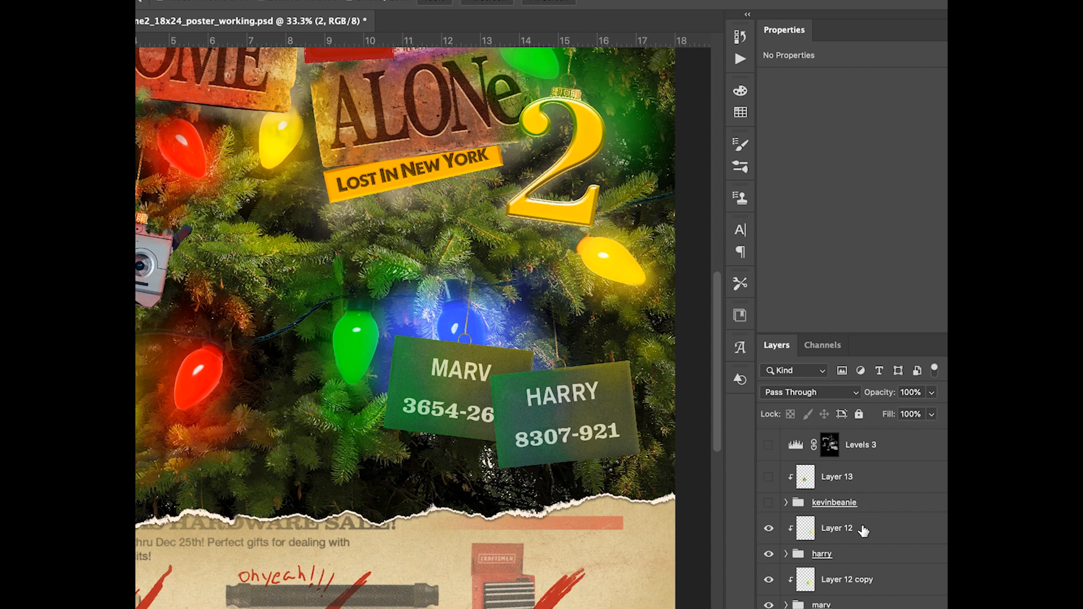
pyautogui.click(768, 502)
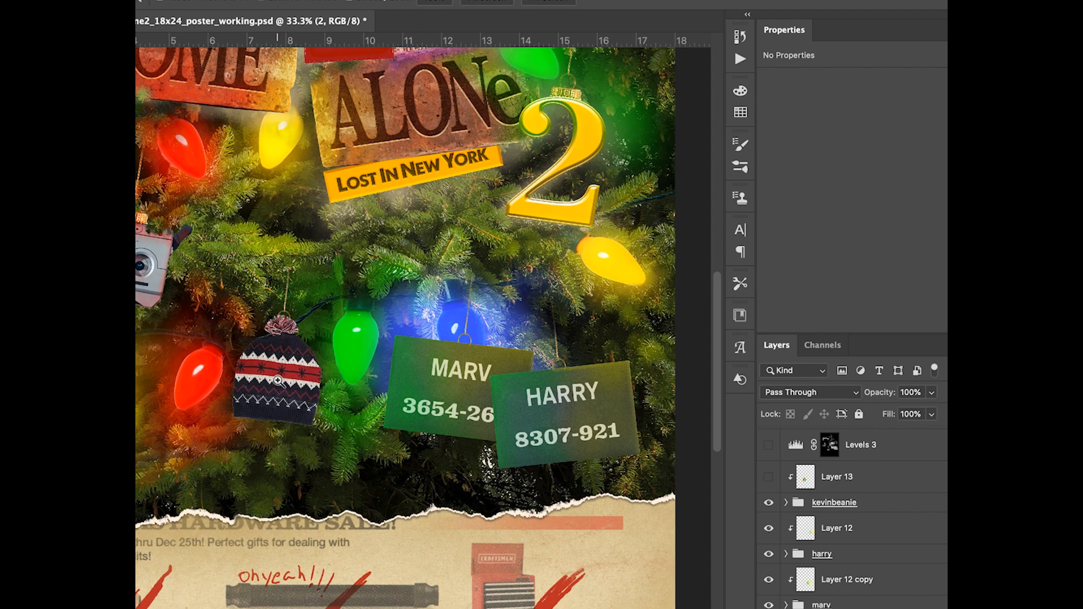
pyautogui.click(769, 479)
# Step: Make the Levels 3 and Exposure 2 adjustment layers above the ornaments visible
pyautogui.scroll(2, 768, 485)
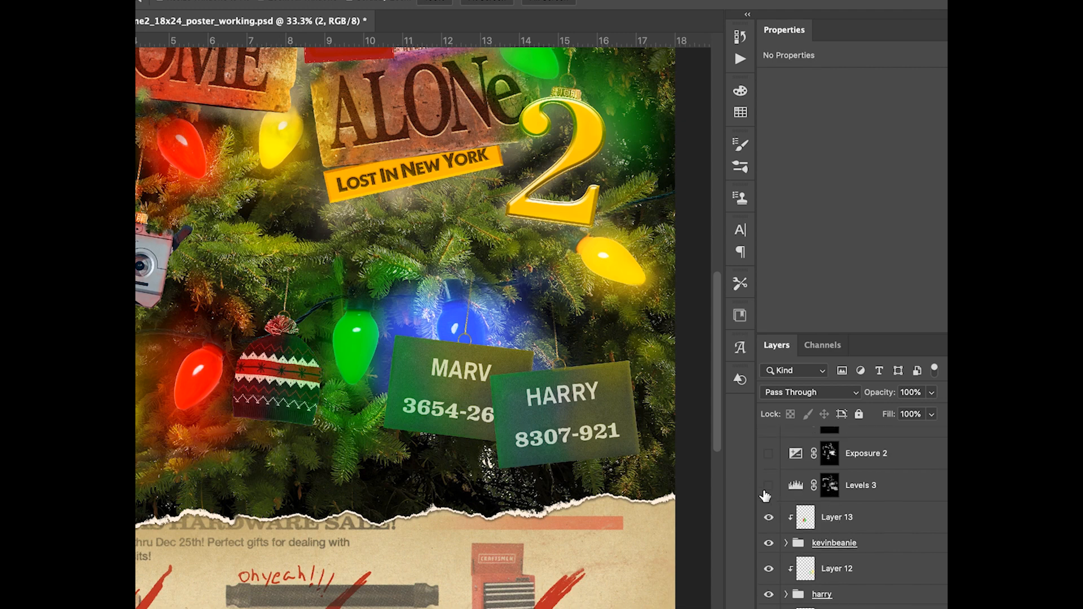
pyautogui.scroll(3, 893, 512)
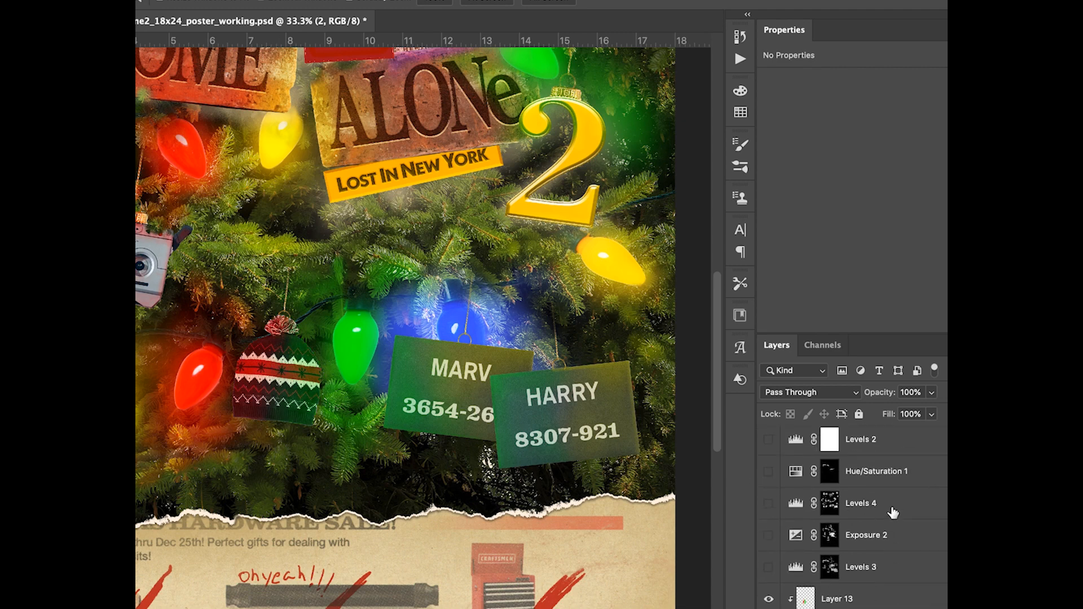
pyautogui.click(768, 568)
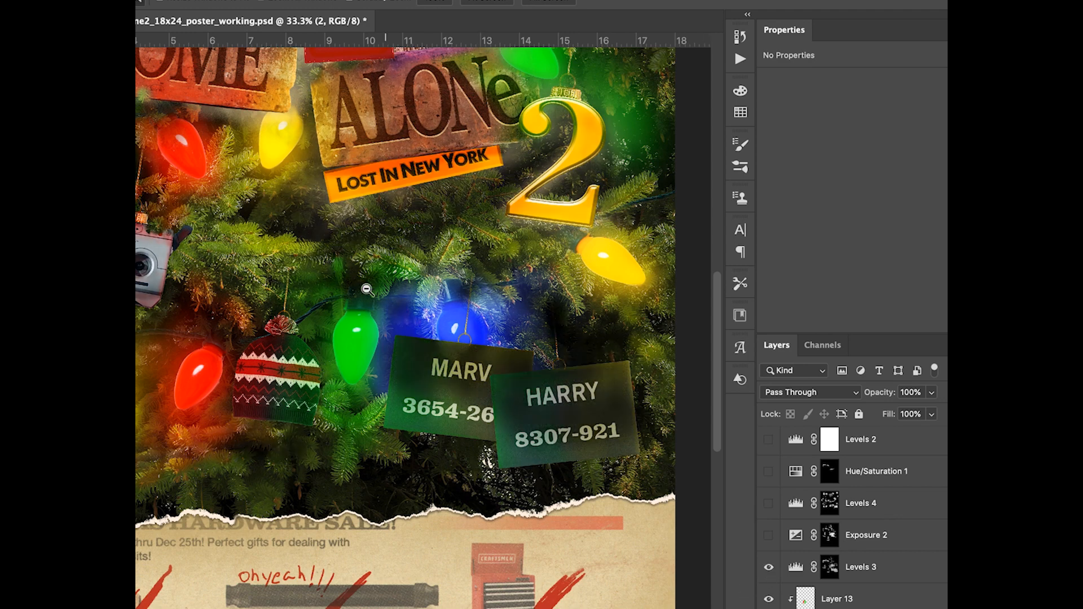
pyautogui.scroll(-1, 344, 243)
pyautogui.moveTo(370, 262); pyautogui.dragTo(424, 375)
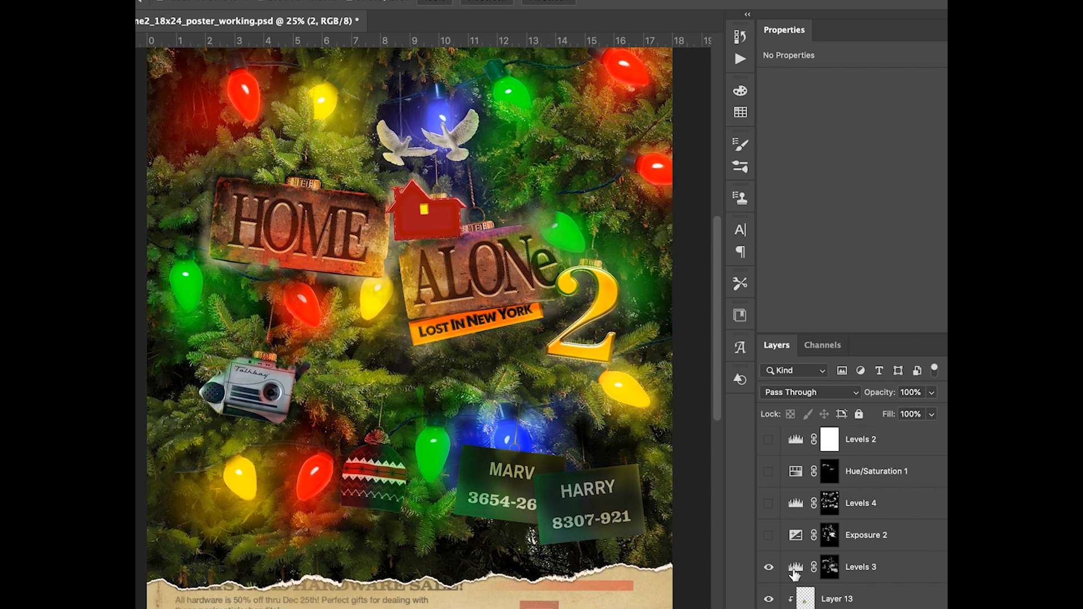
pyautogui.click(769, 536)
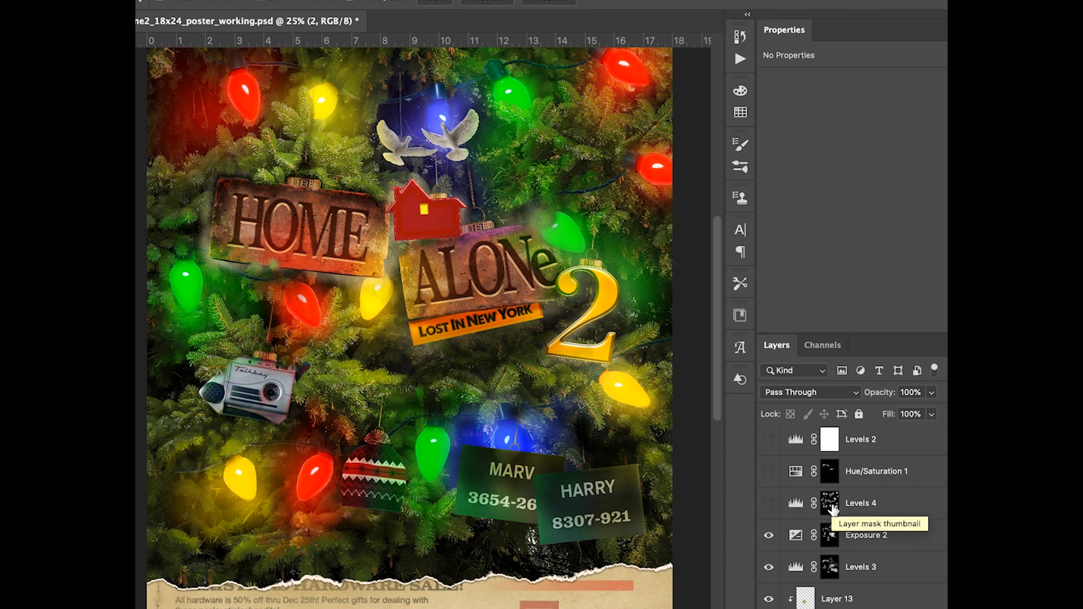
# Step: Turn on the Levels 4, Hue/Saturation 1 and Levels 2 adjustment layers
pyautogui.click(769, 505)
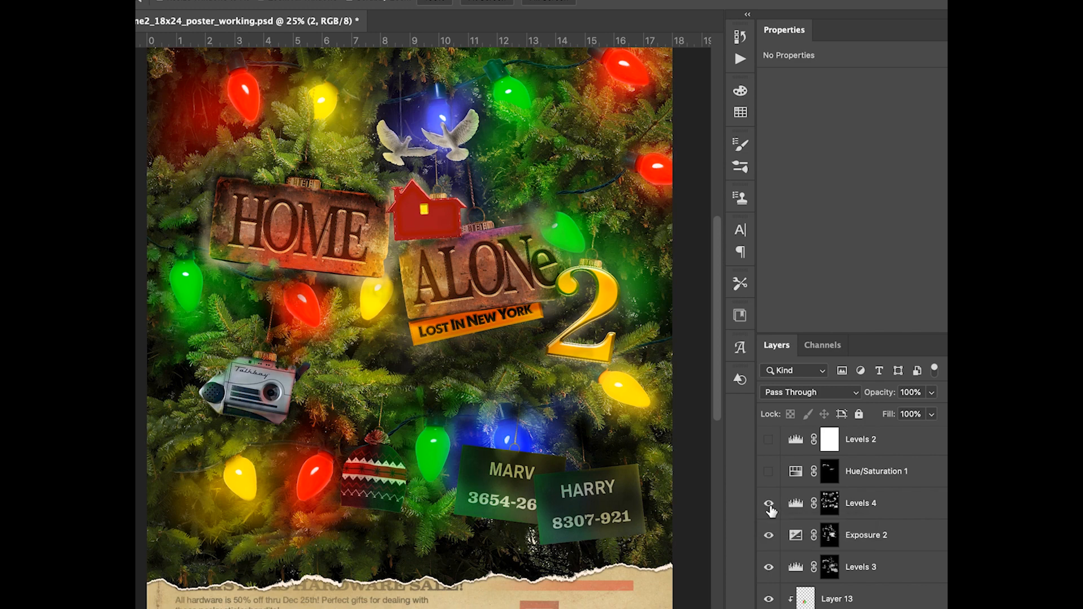
pyautogui.click(769, 473)
pyautogui.scroll(1, 797, 494)
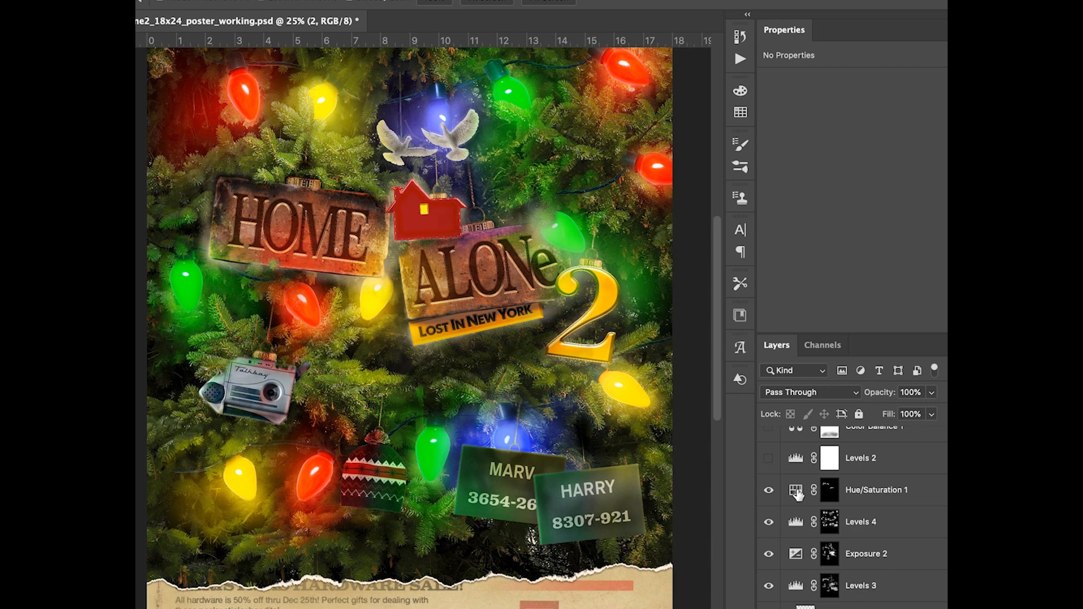
pyautogui.click(769, 459)
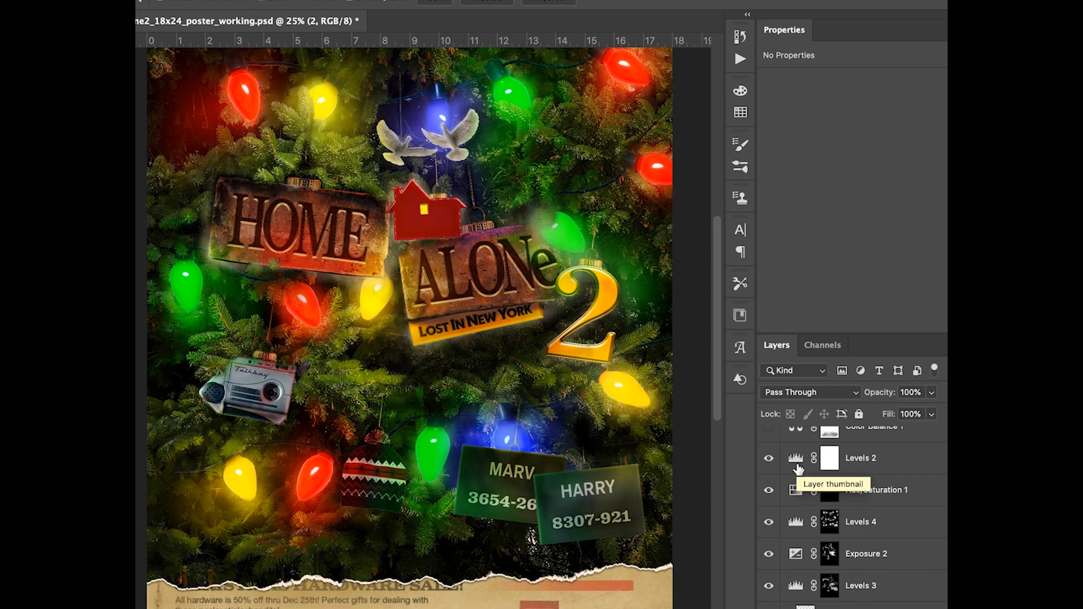
# Step: Show the Color Balance 1 adjustment layer and Group 1 above it
pyautogui.scroll(2, 798, 468)
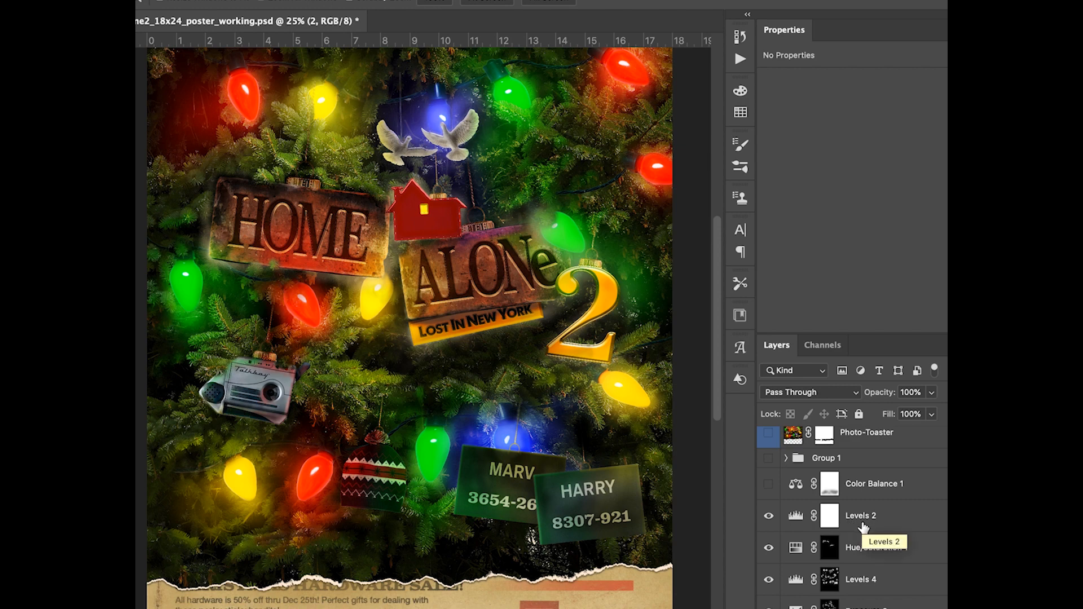
pyautogui.click(768, 485)
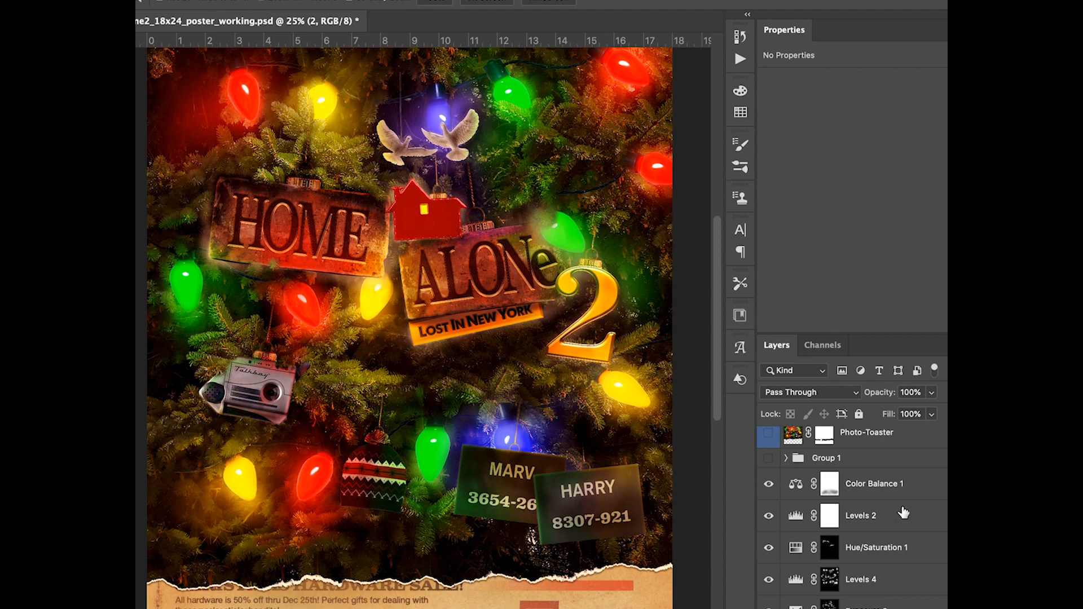
pyautogui.scroll(1, 771, 481)
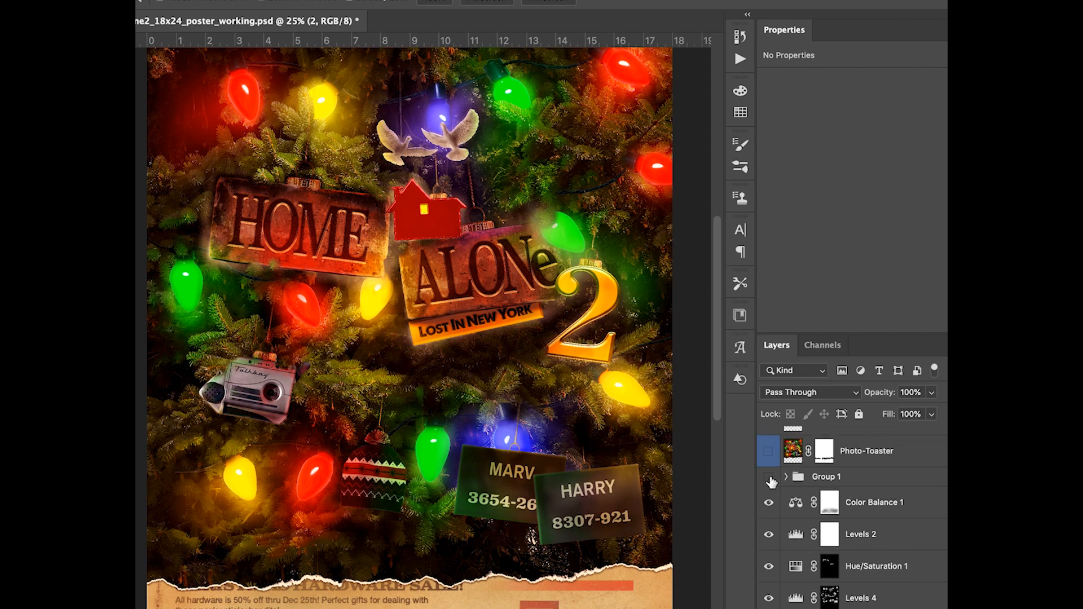
pyautogui.click(770, 479)
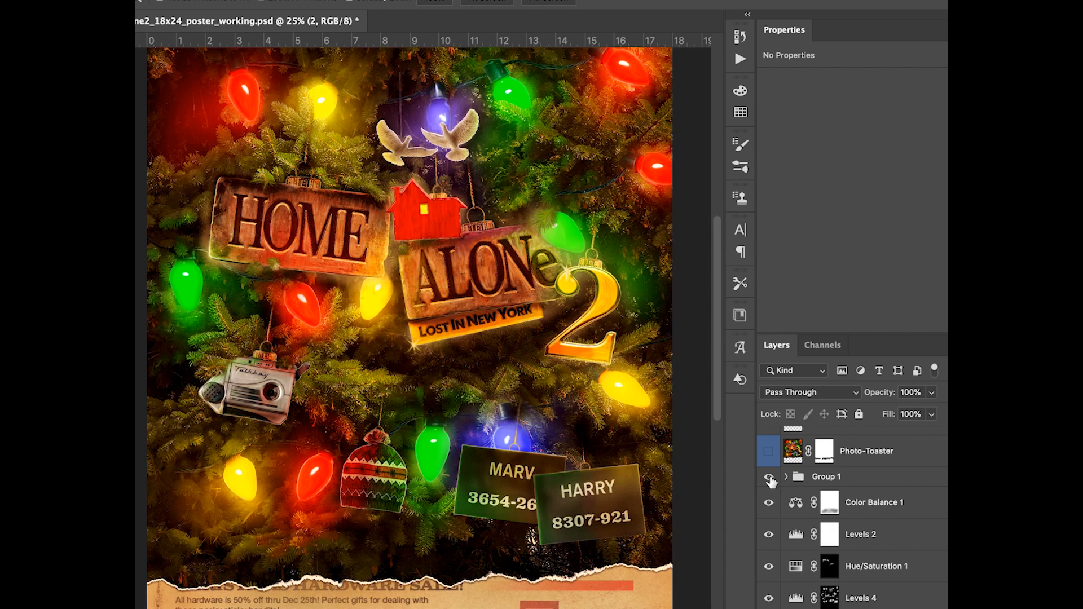
# Step: Examine the layers inside Group 1, then collapse the group again
pyautogui.click(786, 477)
pyautogui.scroll(-2, 867, 518)
pyautogui.scroll(2, 866, 530)
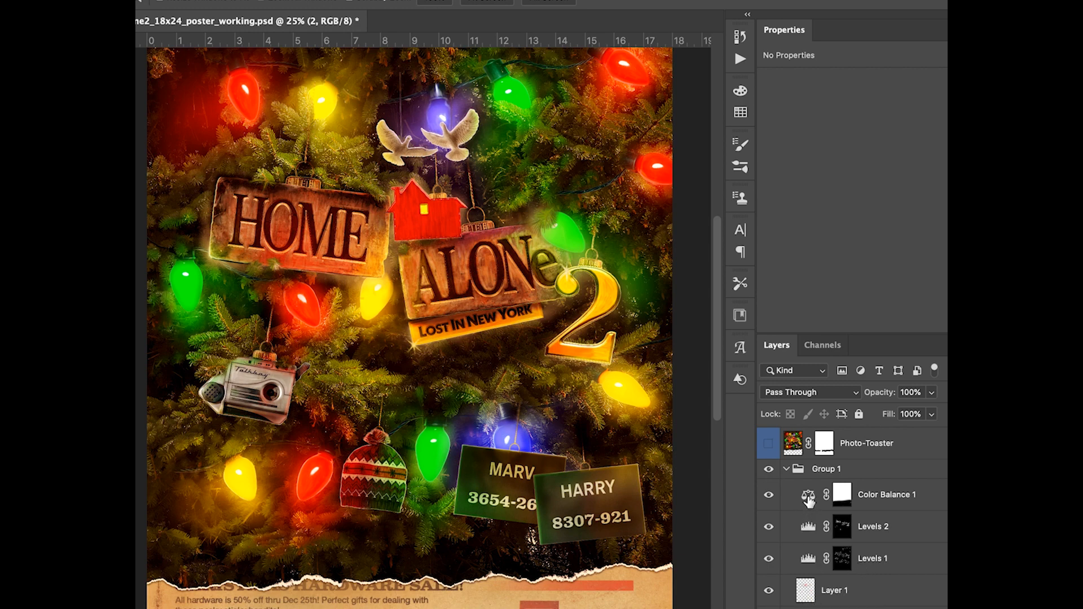
pyautogui.click(786, 469)
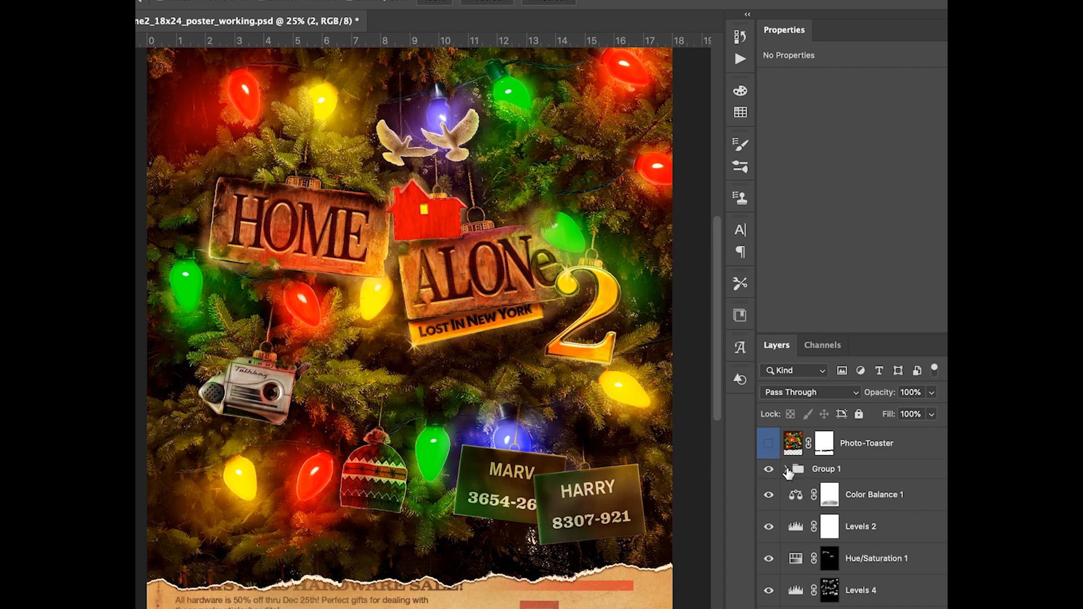
# Step: Turn on the Photo-Toaster layer and the NOV. 20 1992 date layer
pyautogui.scroll(3, 773, 553)
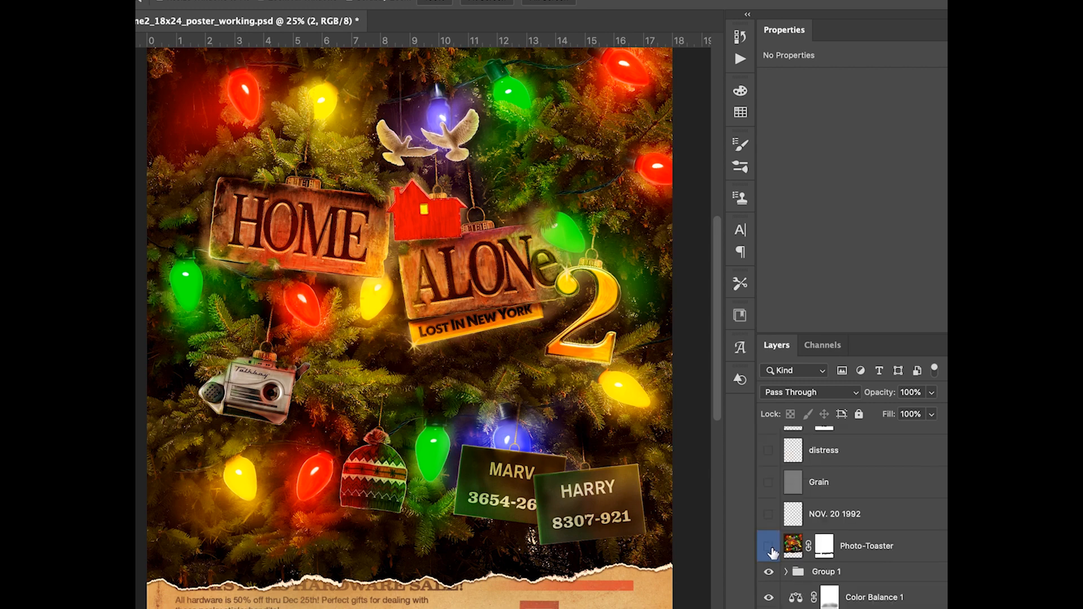
pyautogui.click(769, 546)
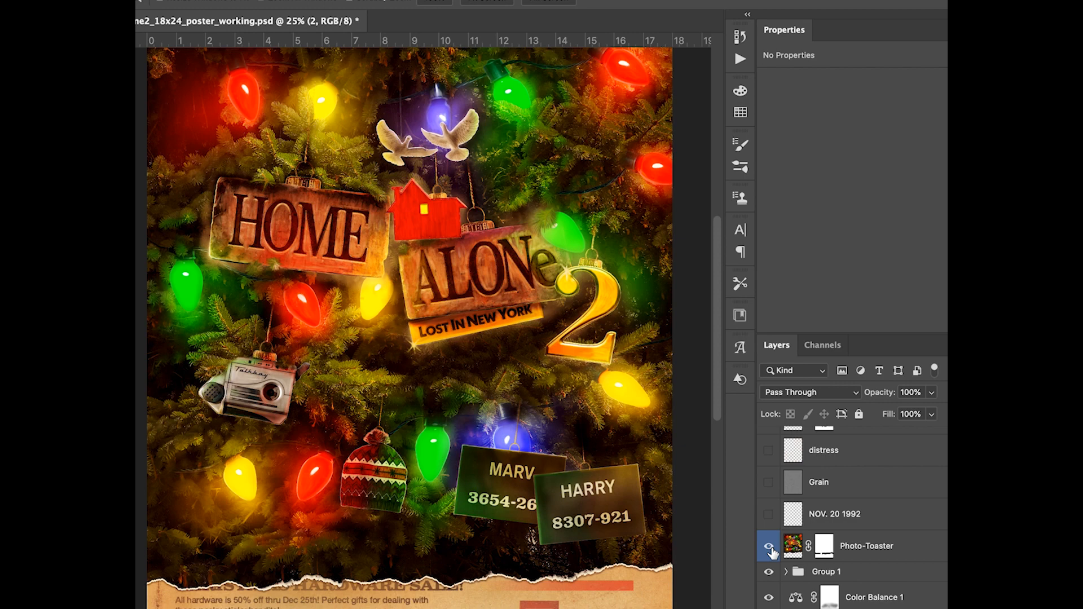
pyautogui.click(769, 545)
pyautogui.click(768, 515)
pyautogui.scroll(2, 492, 406)
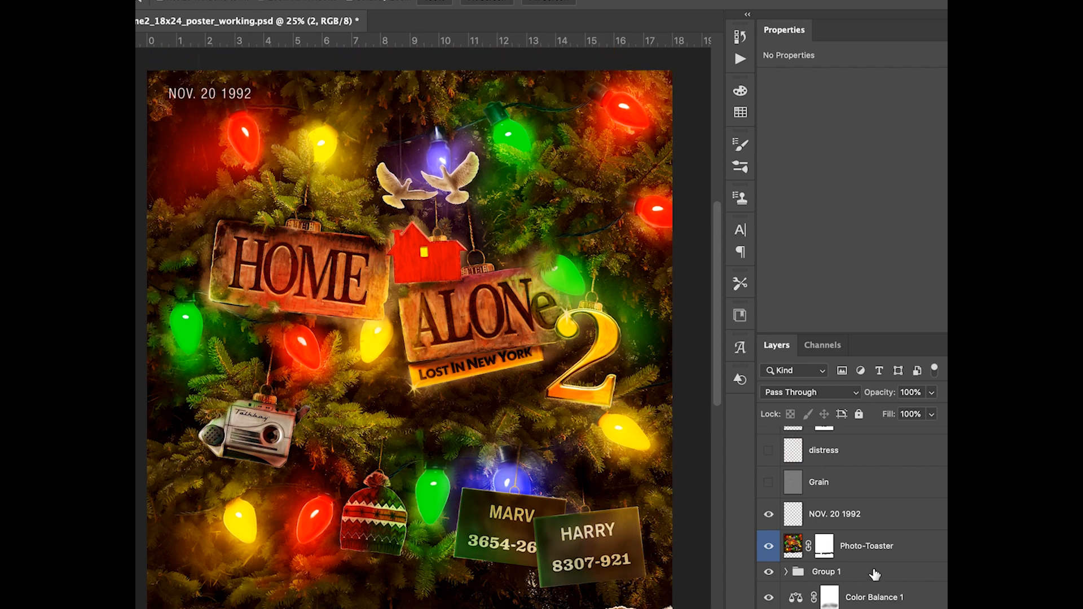
# Step: Make the Grain and distress texture layers visible and select each to show its blend settings
pyautogui.click(762, 484)
pyautogui.click(875, 496)
pyautogui.click(769, 450)
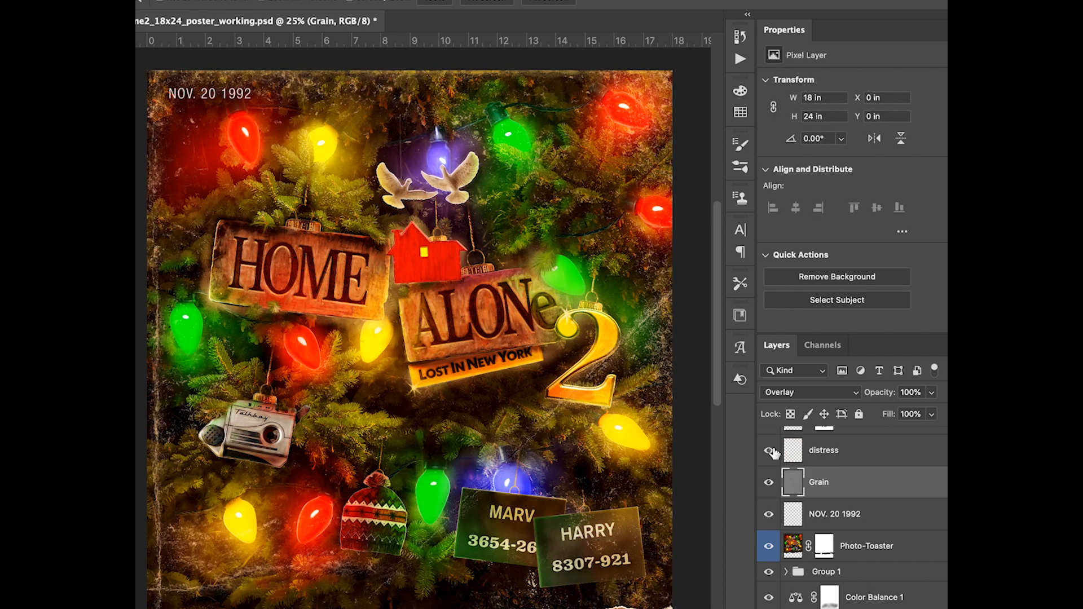
pyautogui.click(915, 453)
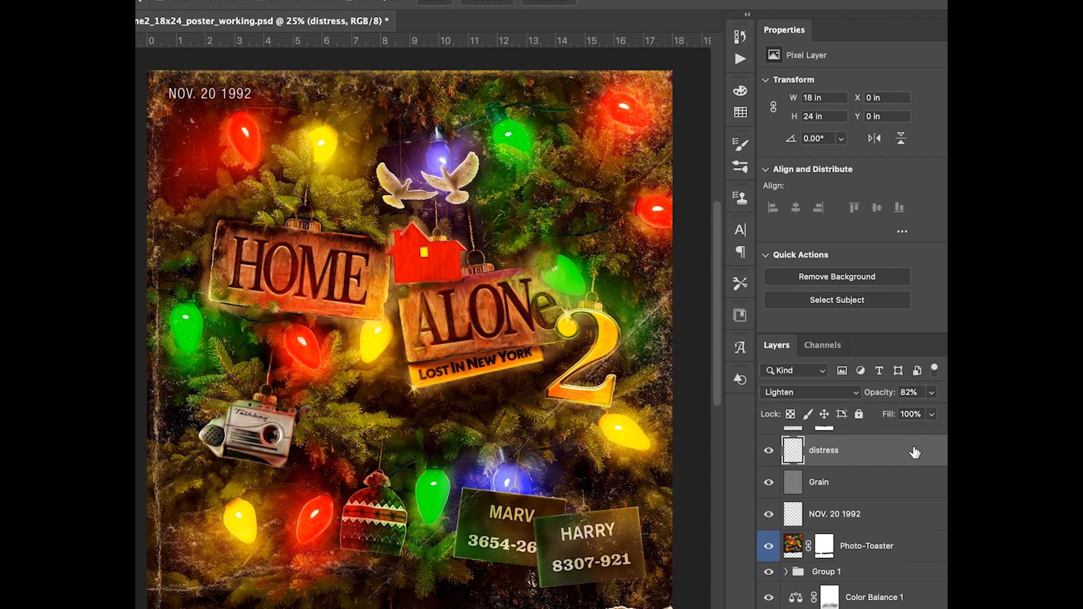
# Step: Turn on the dark canvas texture layer and select it to show its blend mode and opacity
pyautogui.scroll(2, 914, 452)
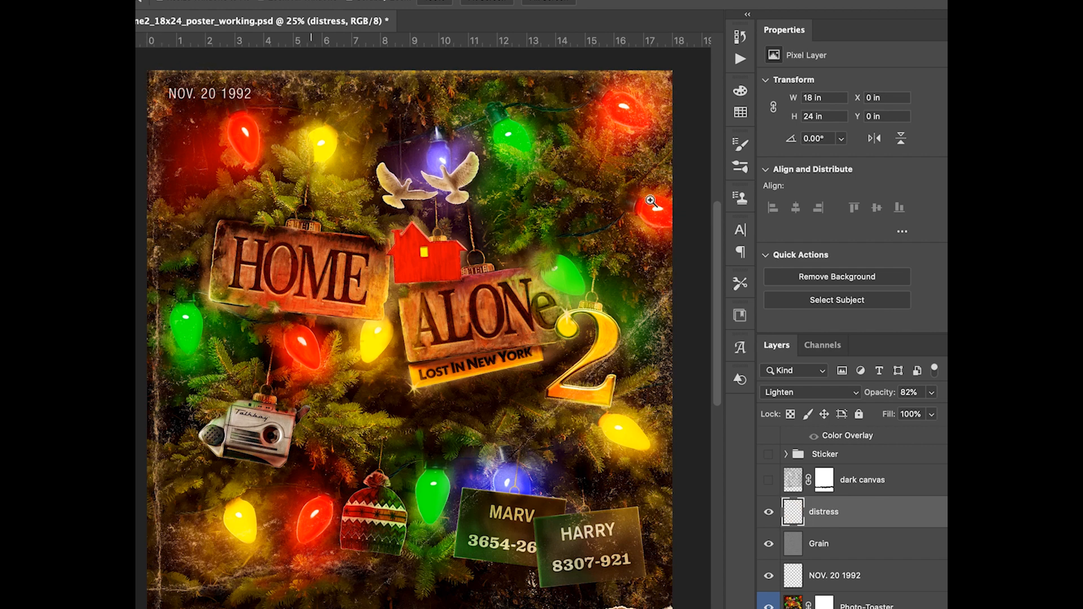
pyautogui.click(769, 483)
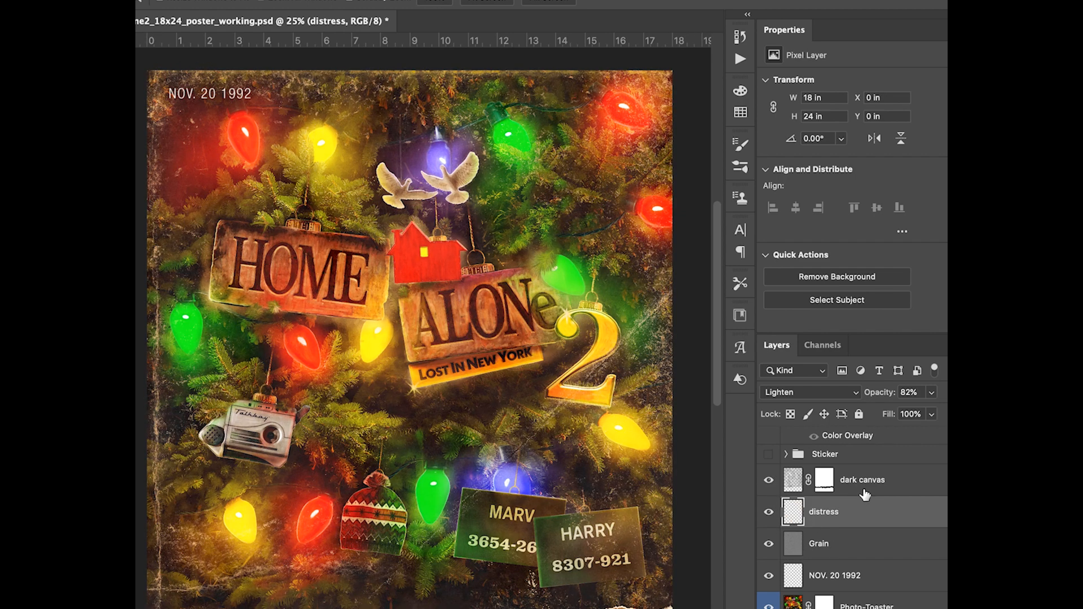
pyautogui.click(899, 484)
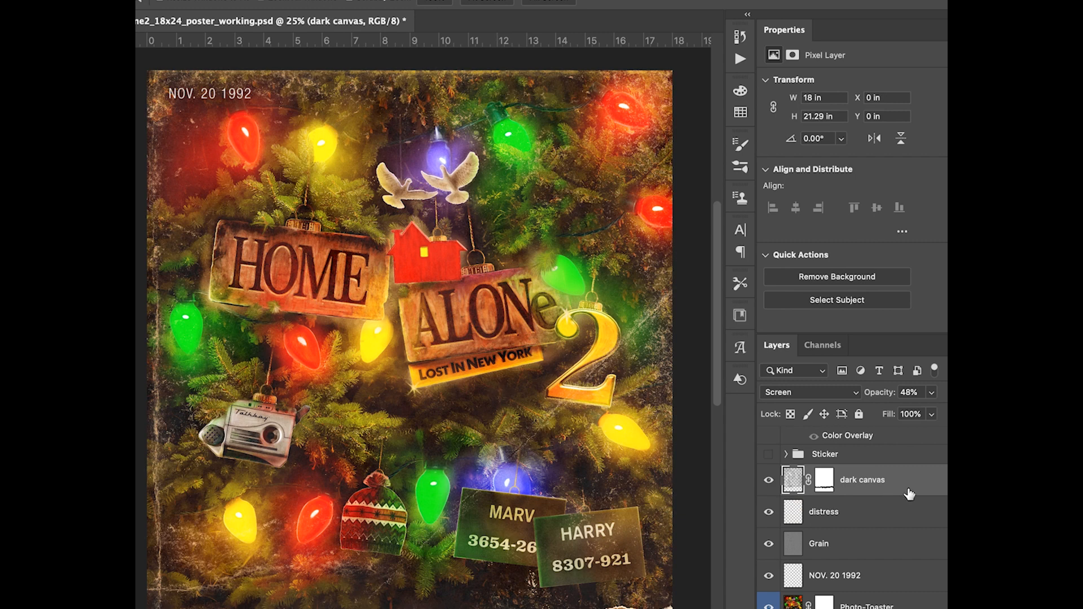
# Step: Show the Sticker group and the artist's signature layer, selecting each one
pyautogui.scroll(2, 909, 494)
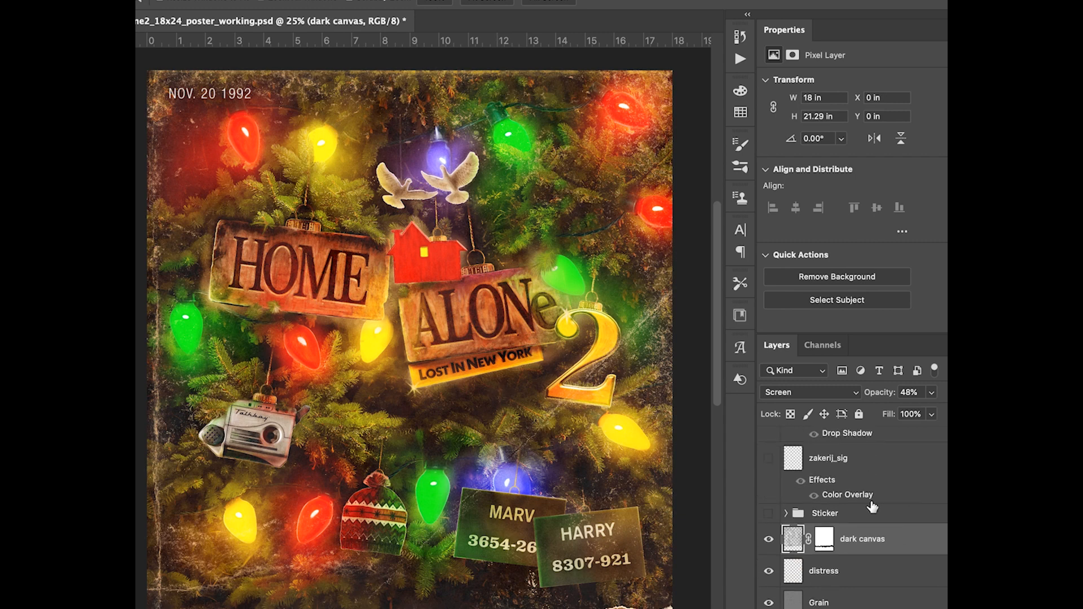
pyautogui.click(769, 514)
pyautogui.click(852, 518)
pyautogui.click(768, 458)
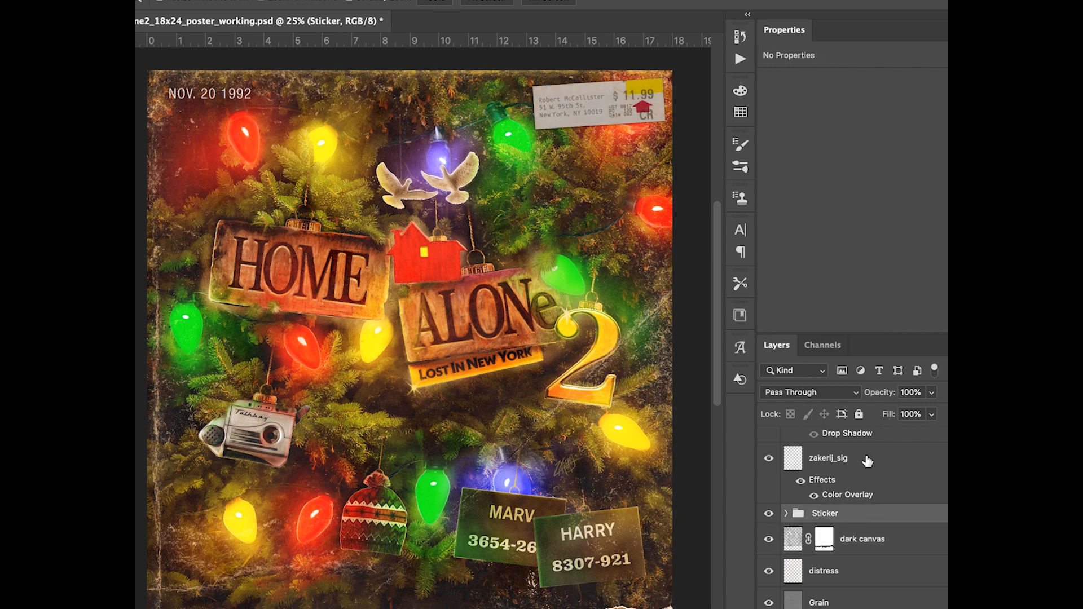
pyautogui.click(866, 459)
# Step: Turn on the canvas and Left Cover Distress layers and select each to show its blend settings
pyautogui.scroll(3, 865, 459)
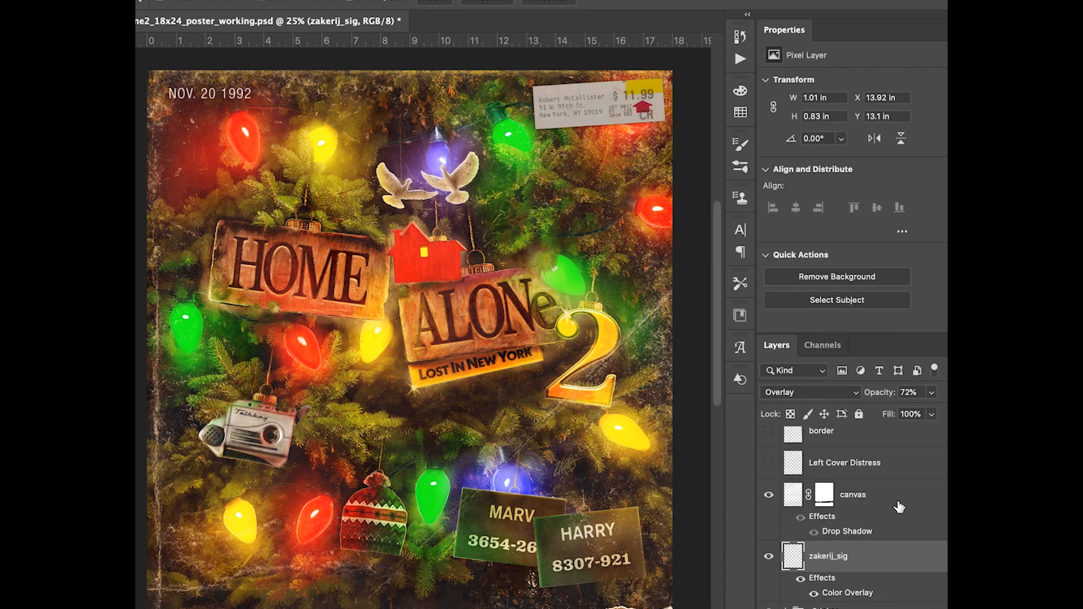
pyautogui.click(899, 507)
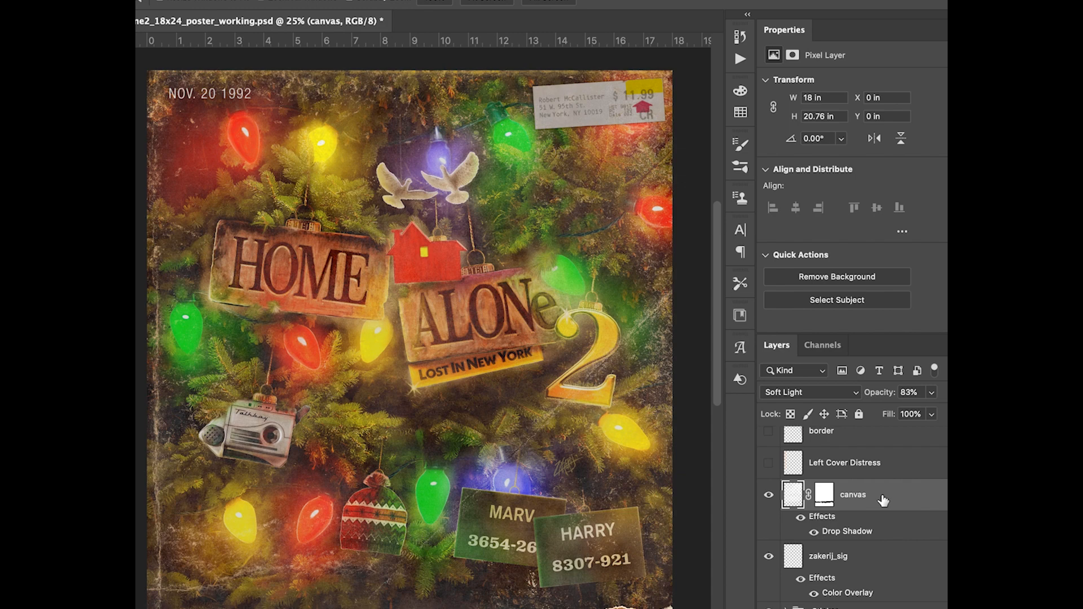
pyautogui.click(769, 463)
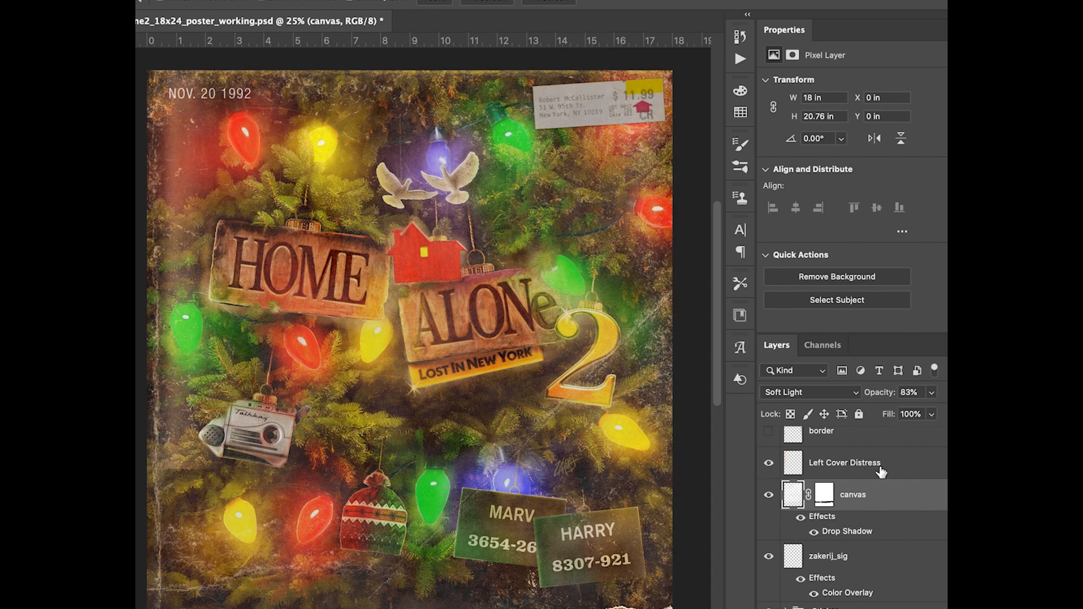
pyautogui.click(882, 472)
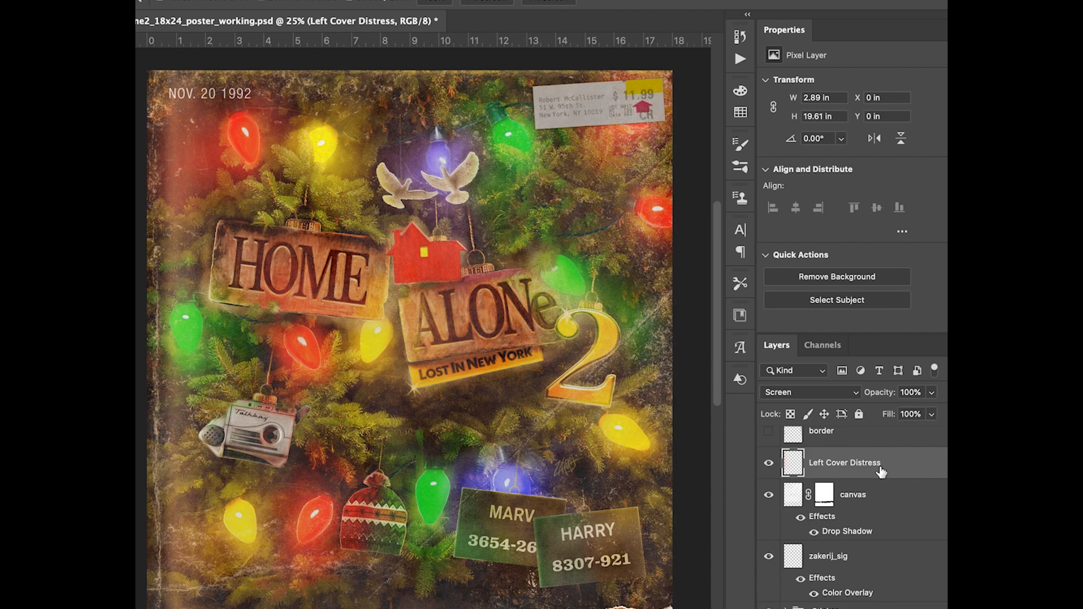
# Step: Make the border layer and the Color Lookup 1 adjustment layer visible, selecting each one
pyautogui.scroll(2, 882, 472)
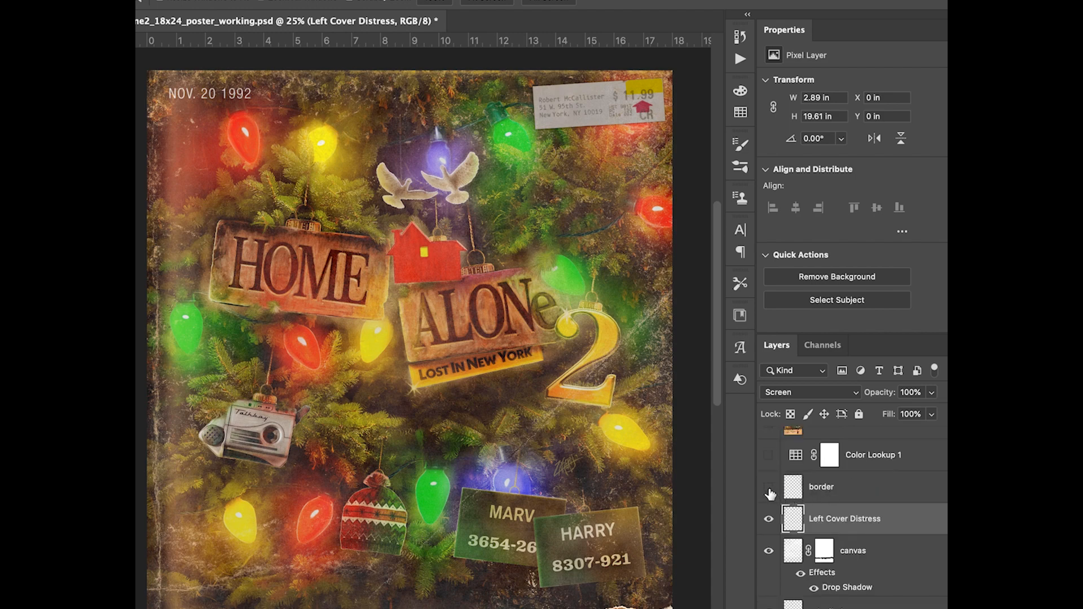
pyautogui.click(769, 487)
pyautogui.click(856, 500)
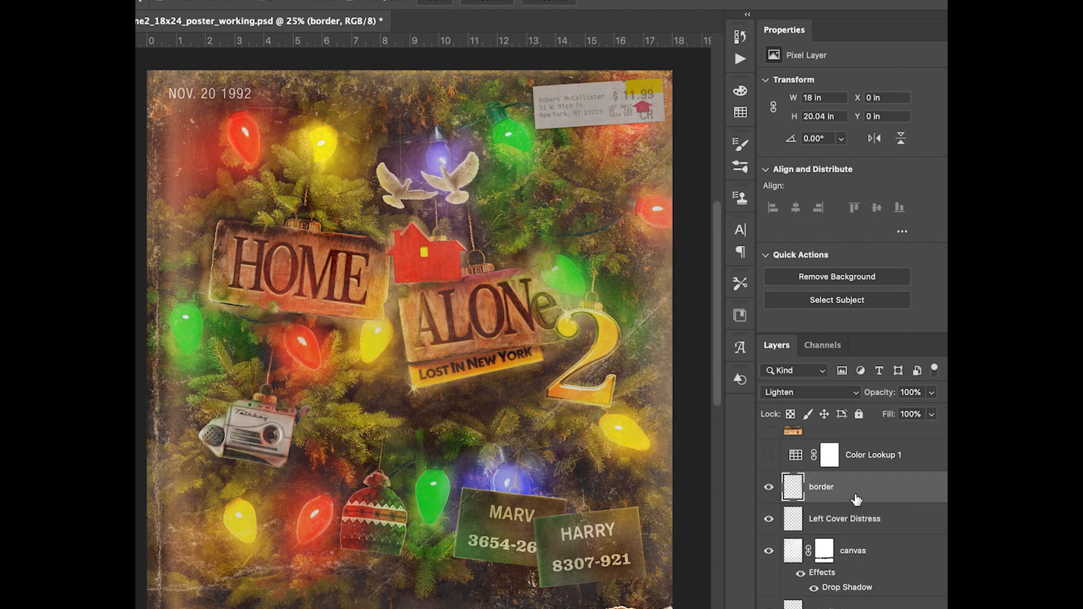
pyautogui.click(829, 454)
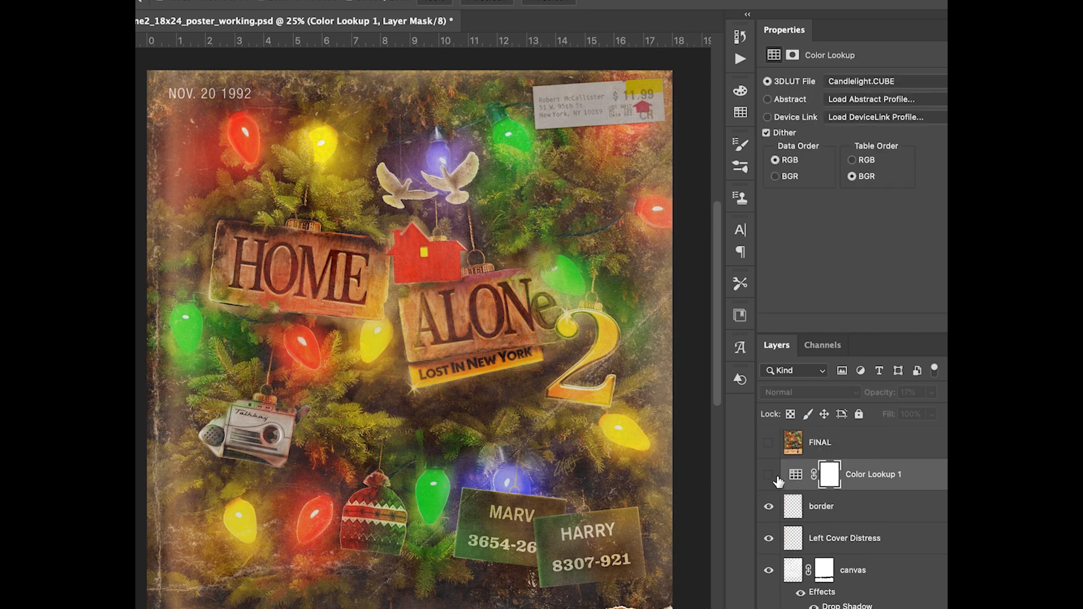
pyautogui.click(770, 476)
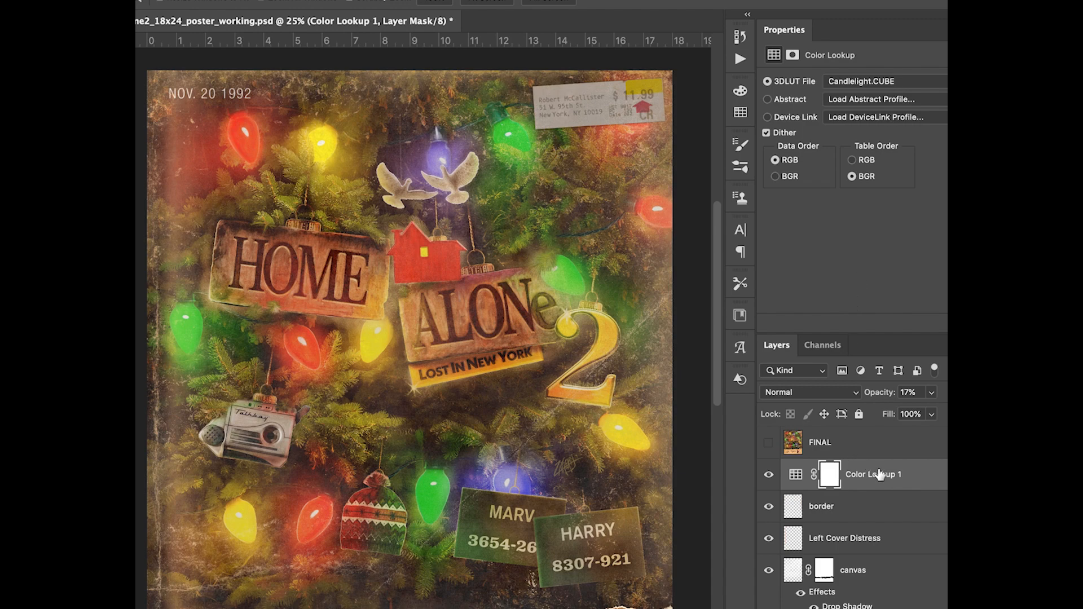
# Step: Select the FINAL layer and make it visible, and locate the Camera Raw Filter among the available filters
pyautogui.click(792, 446)
pyautogui.click(769, 443)
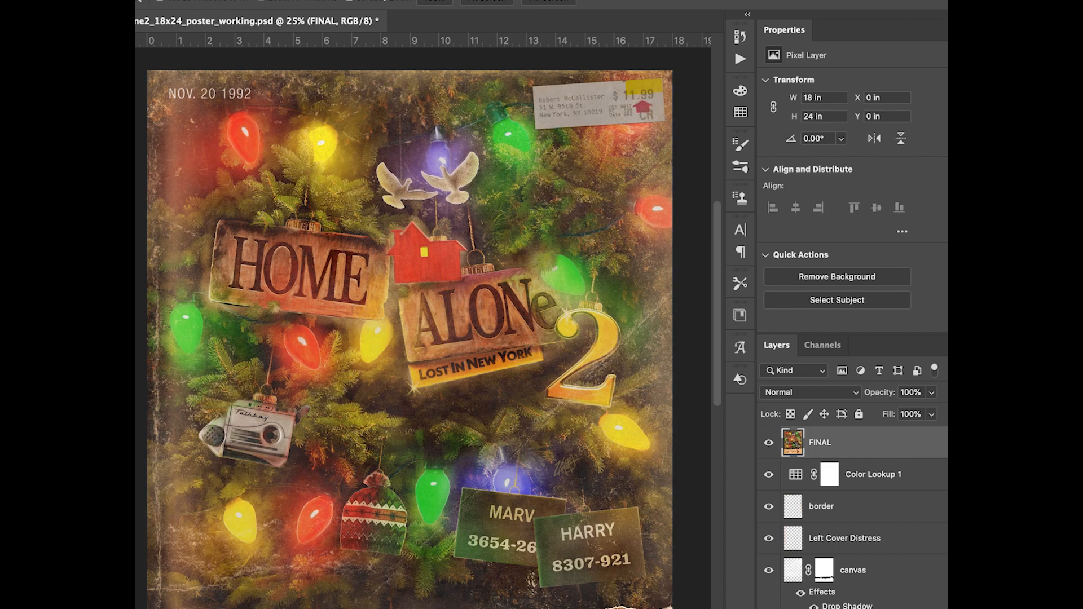
pyautogui.click(384, 1)
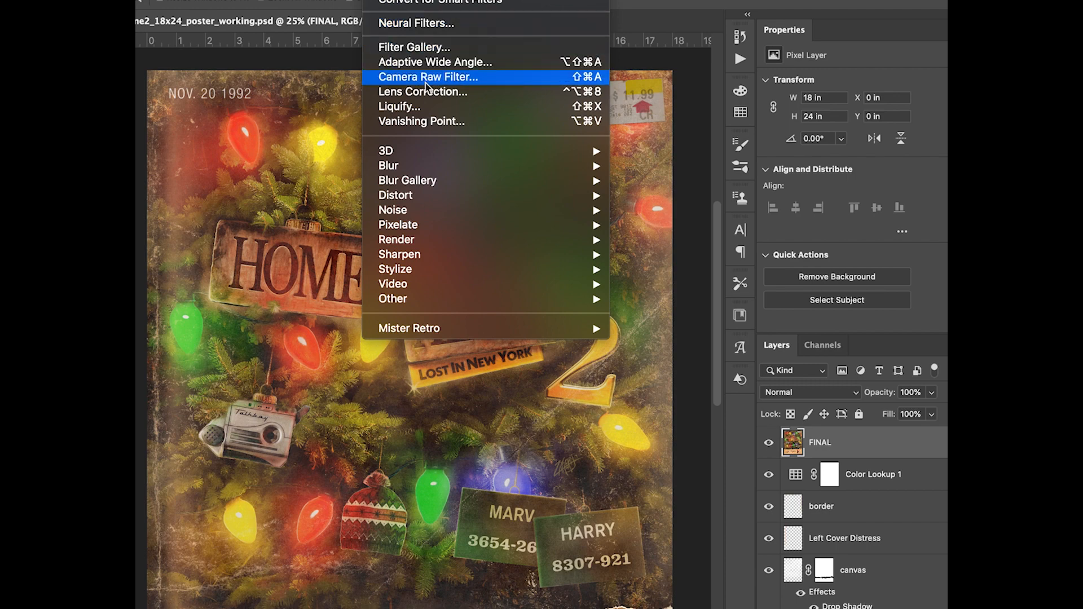
pyautogui.click(945, 442)
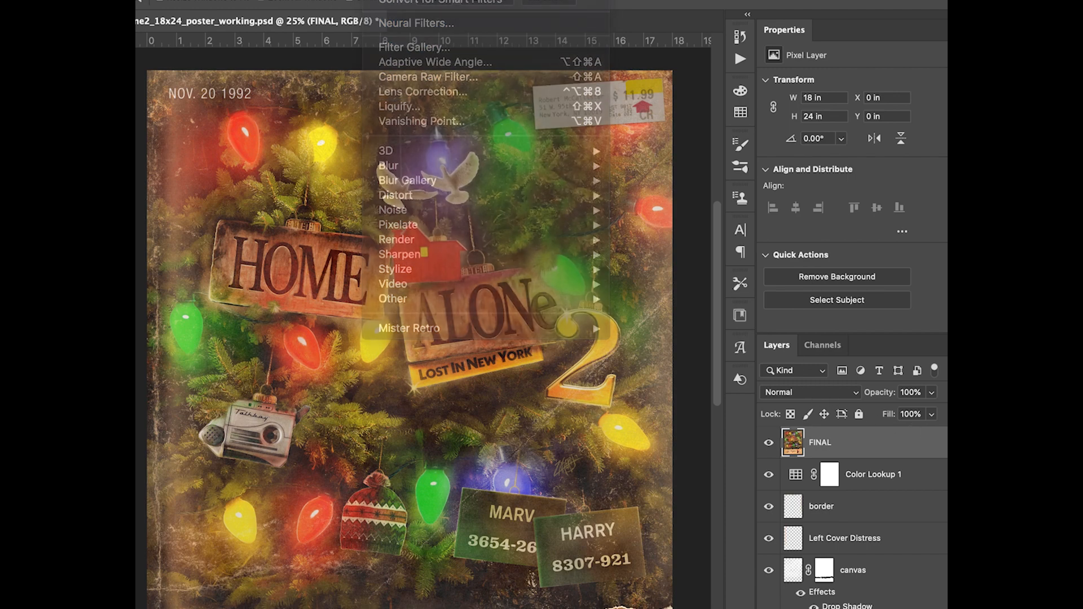